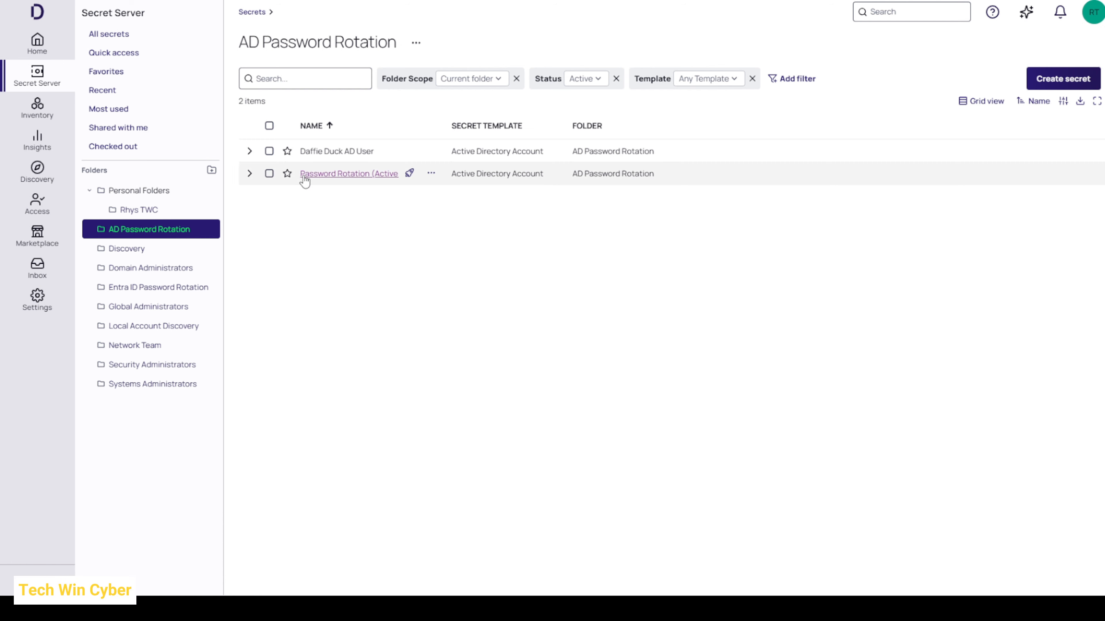
# Step: Open the secret policy list in the Secret Server administration settings
pyautogui.click(347, 156)
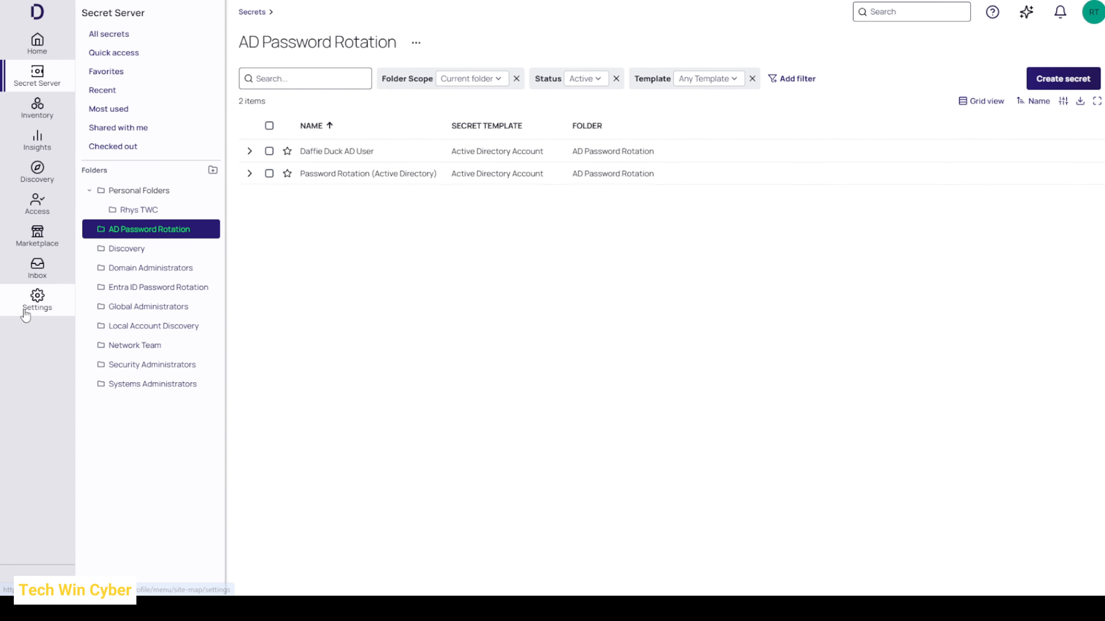
pyautogui.click(38, 300)
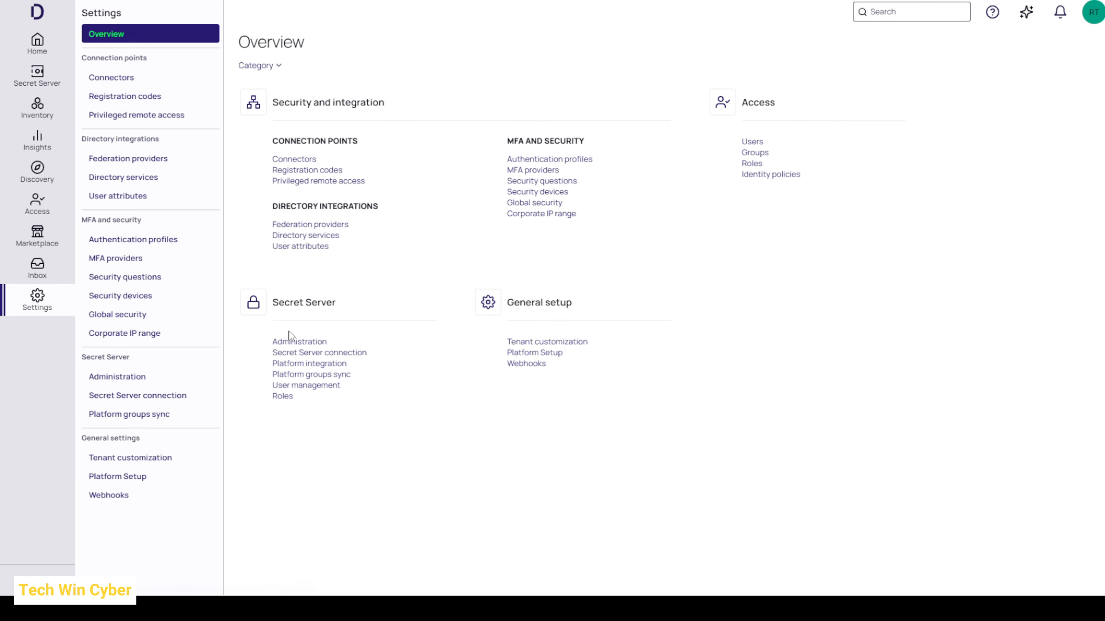
pyautogui.click(304, 342)
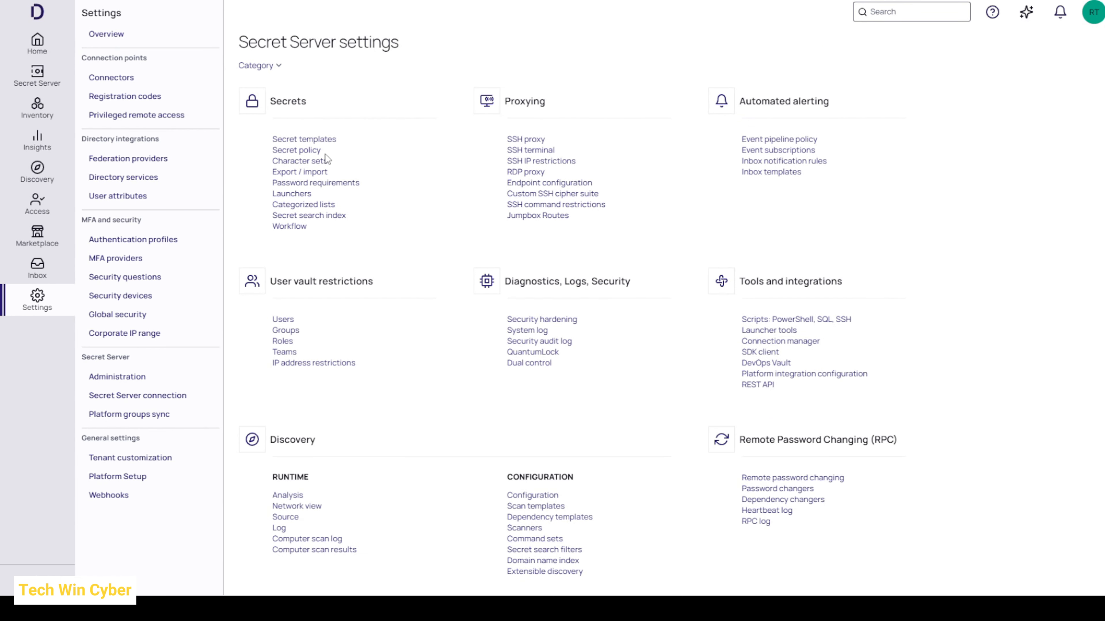
pyautogui.click(317, 150)
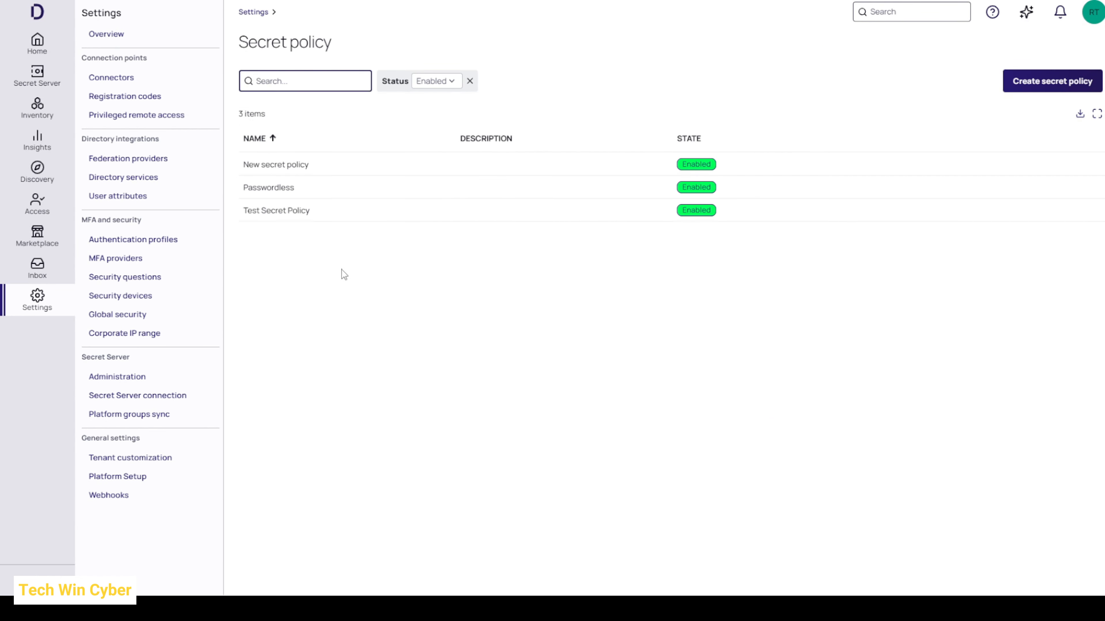
# Step: Create an enabled secret policy named Password Rotation with no description
pyautogui.click(1033, 83)
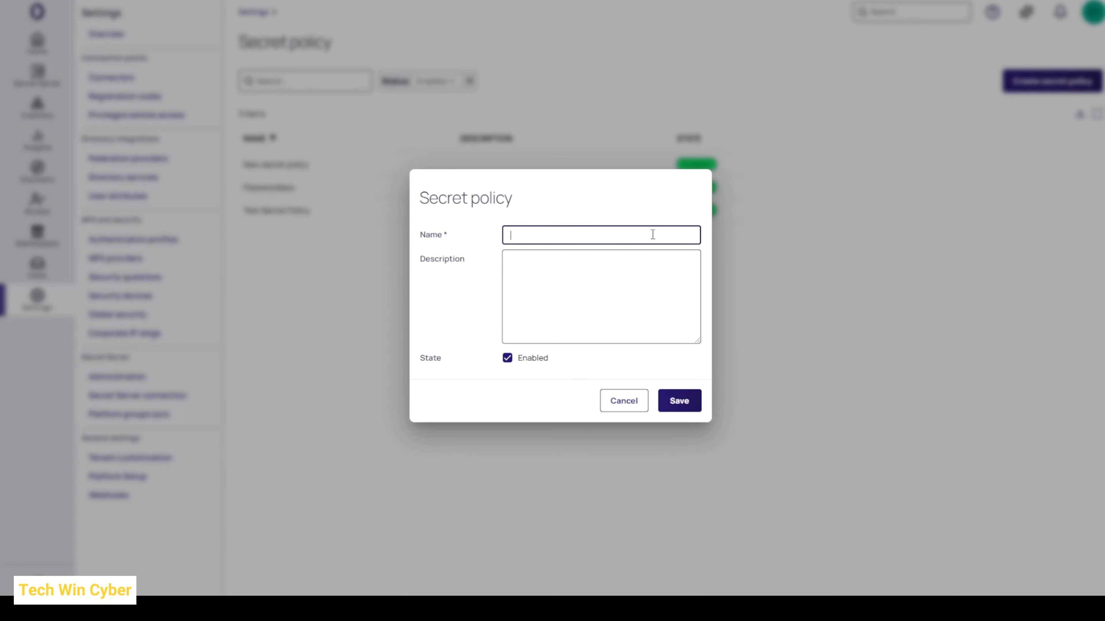
pyautogui.click(561, 235)
pyautogui.write('Passowrd R')
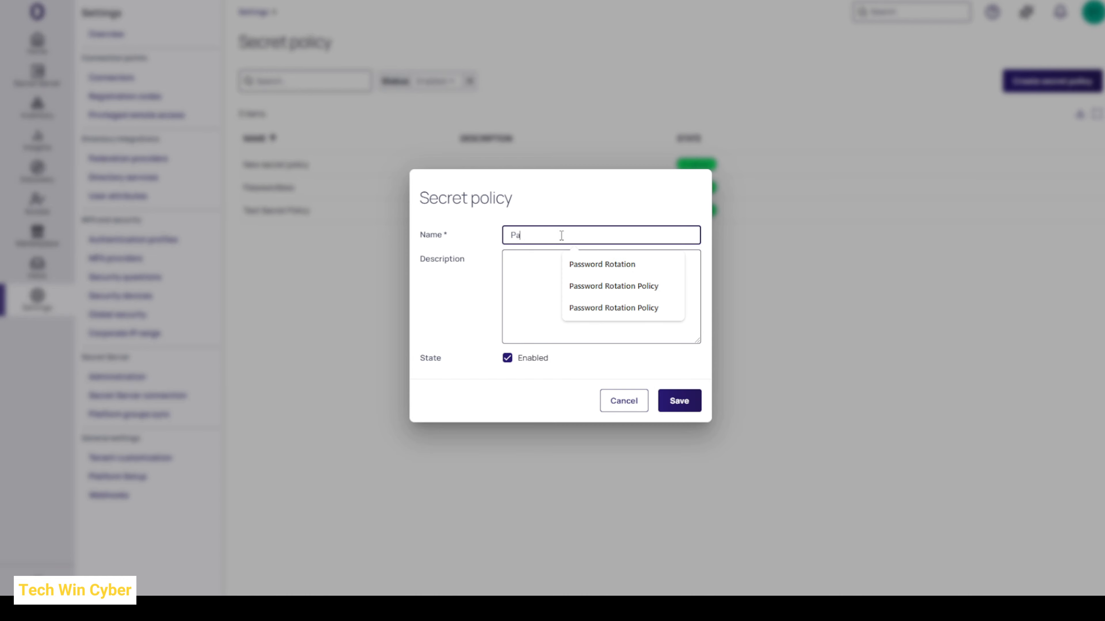
pyautogui.press('BackSpace')
pyautogui.press('BackSpace')
pyautogui.press('BackSpace')
pyautogui.press('BackSpace')
pyautogui.press('BackSpace')
pyautogui.press('BackSpace')
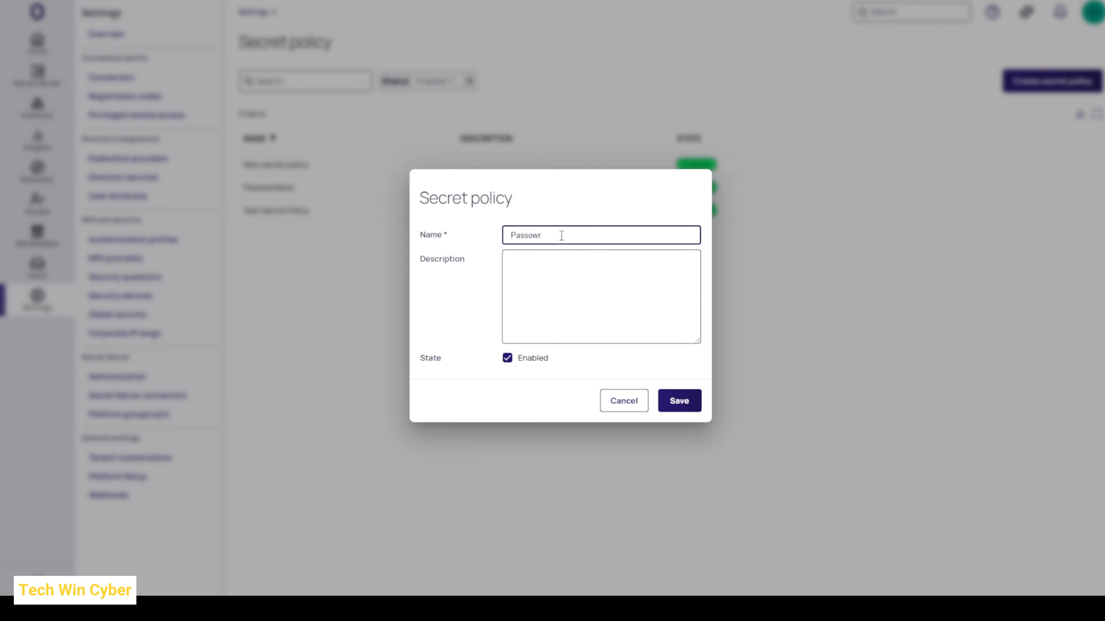
pyautogui.write('word Rotation')
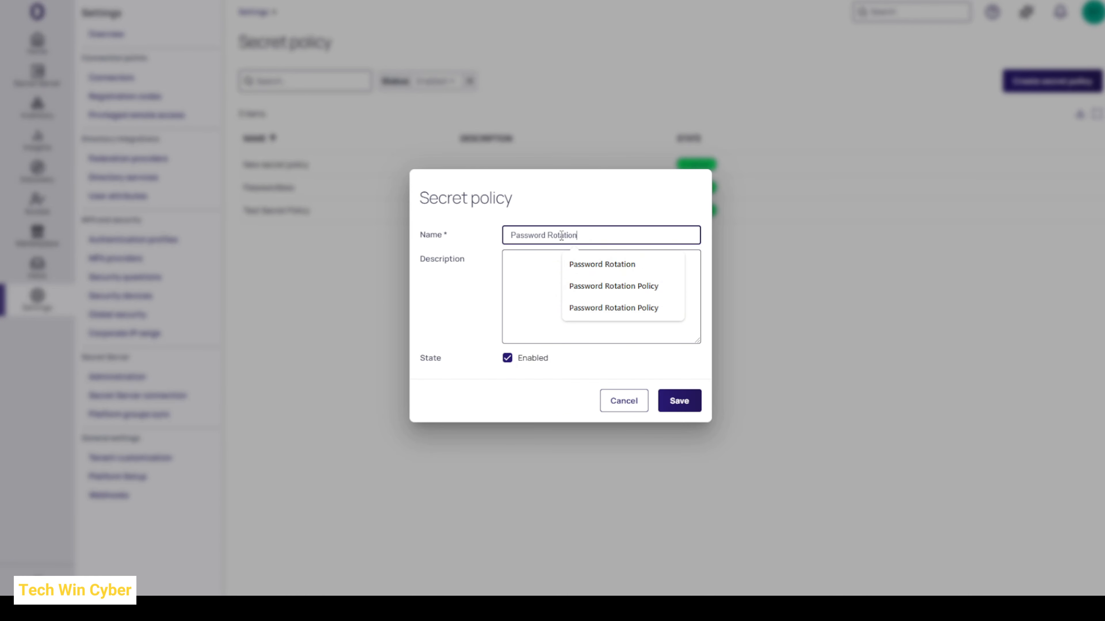
pyautogui.click(541, 273)
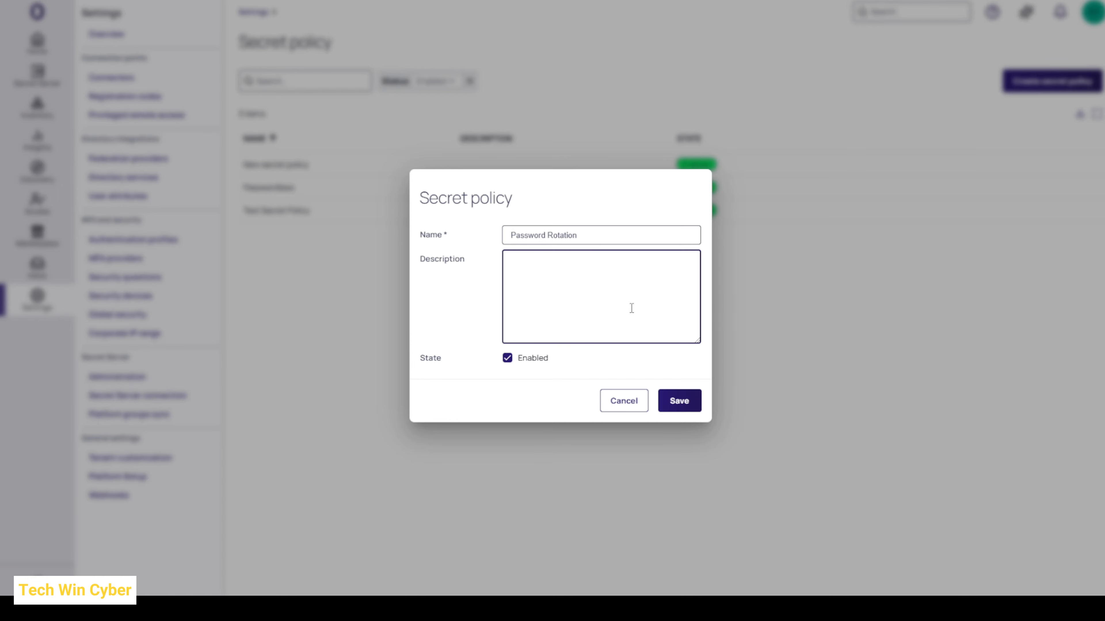
pyautogui.click(680, 402)
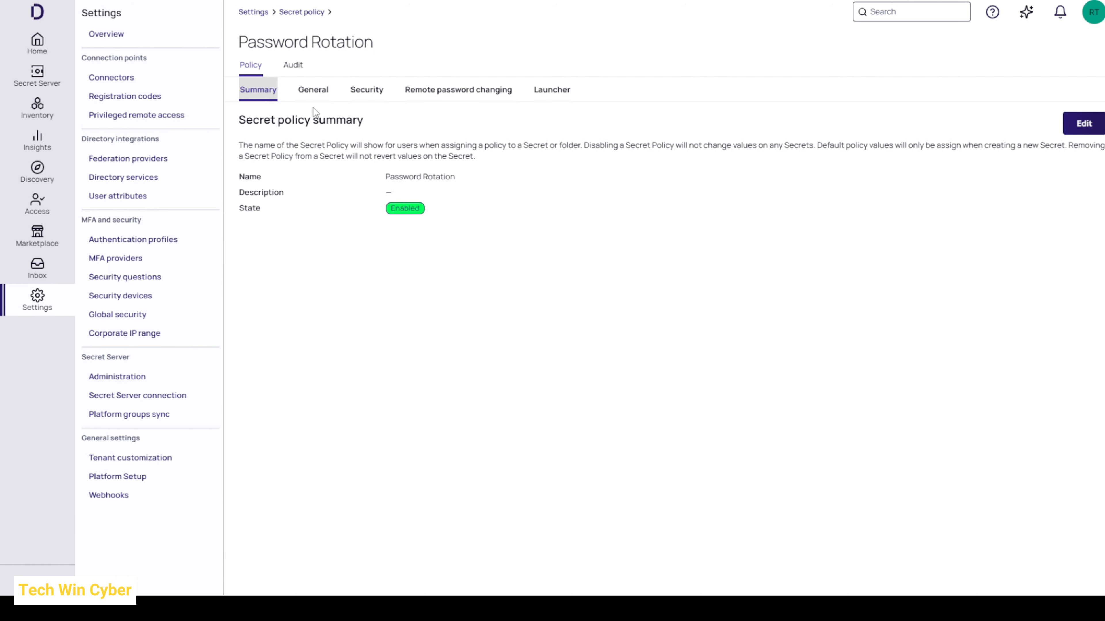
# Step: Set the Password Rotation policy's site to TWCSite in its general settings and save the change
pyautogui.click(314, 93)
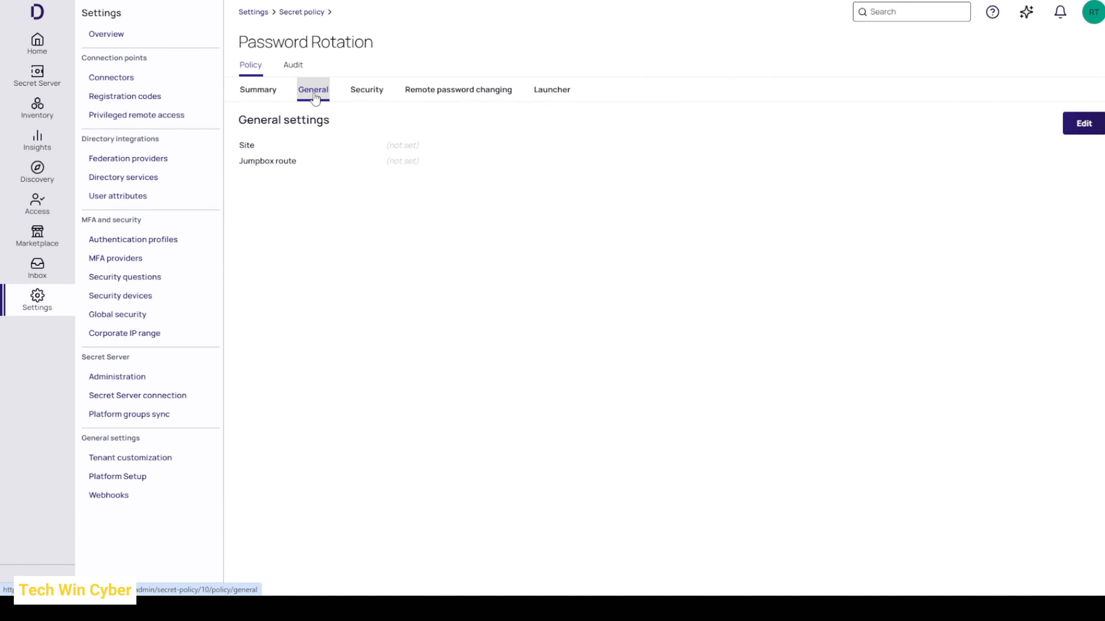
pyautogui.moveTo(239, 150)
pyautogui.click(1084, 126)
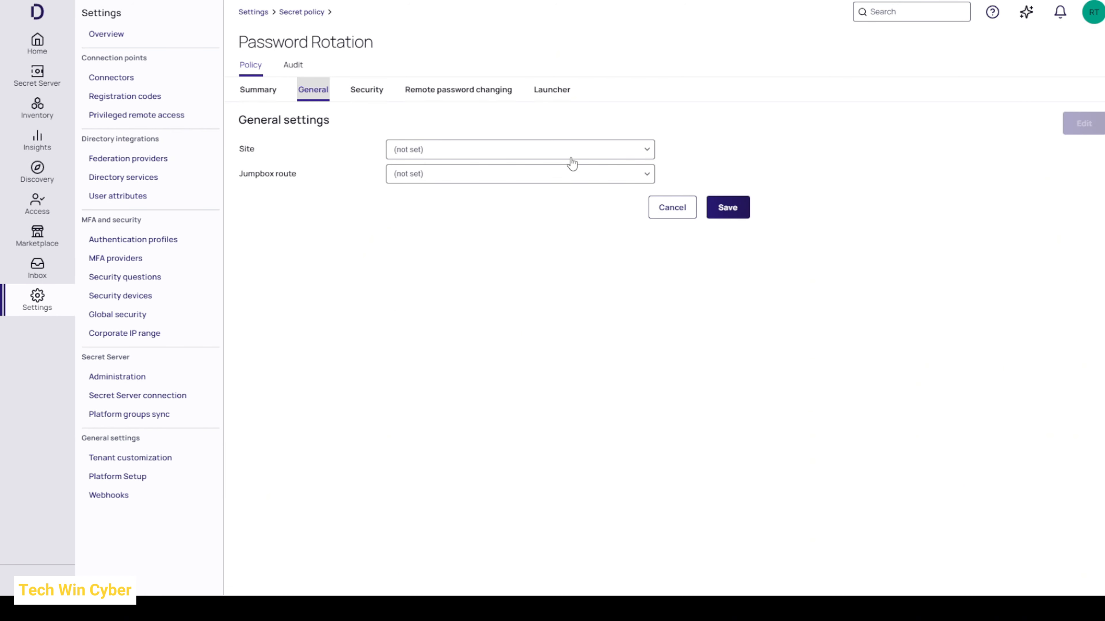
pyautogui.click(439, 153)
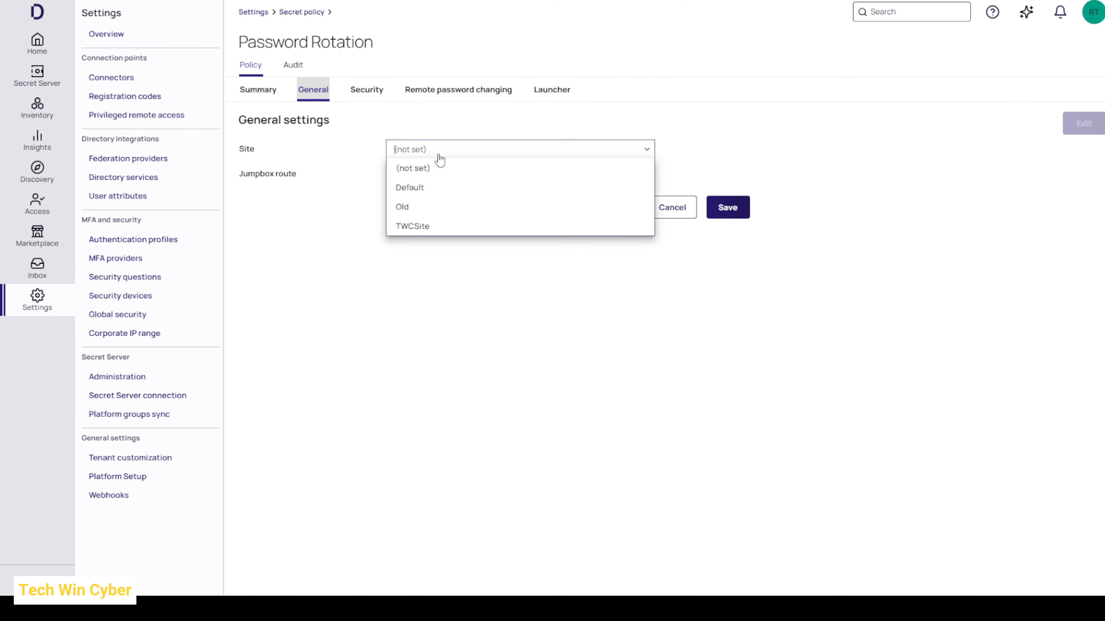
pyautogui.click(433, 226)
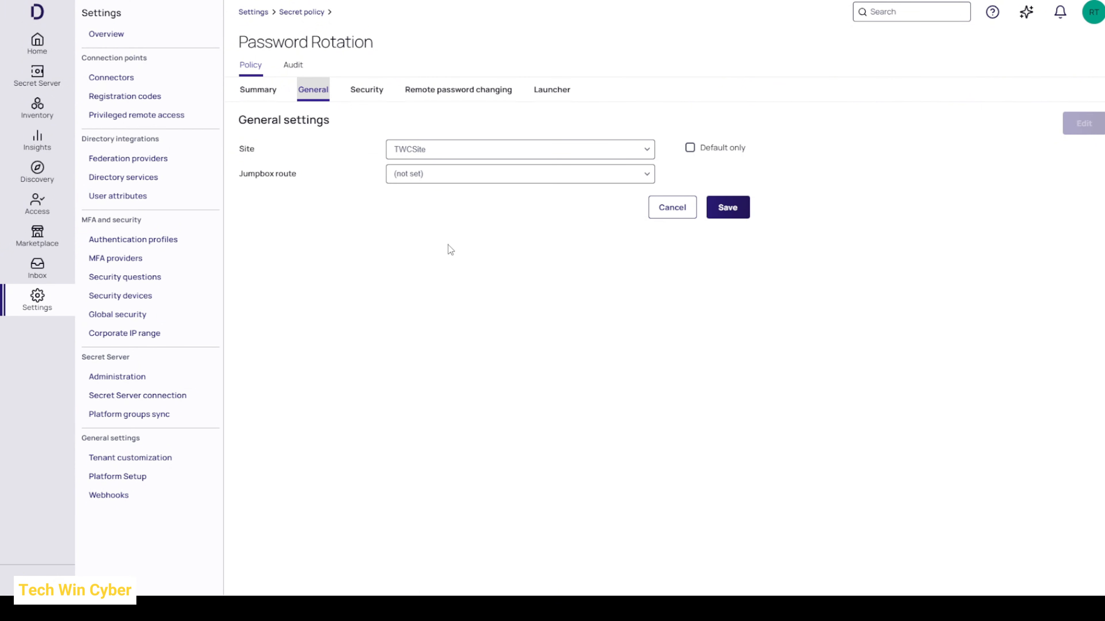
pyautogui.click(737, 216)
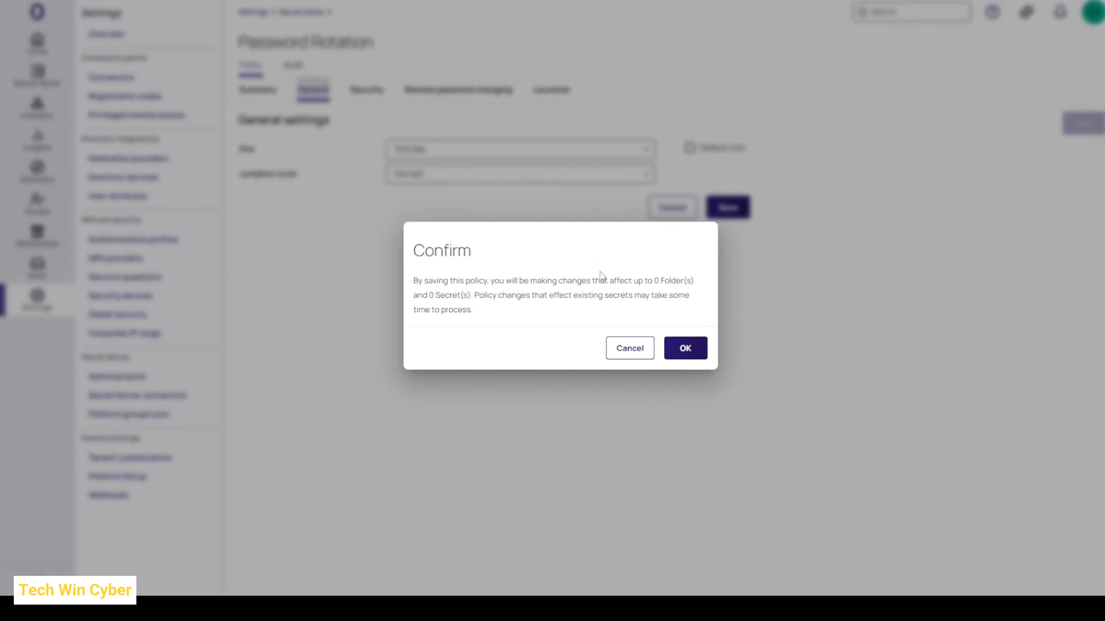
pyautogui.click(686, 349)
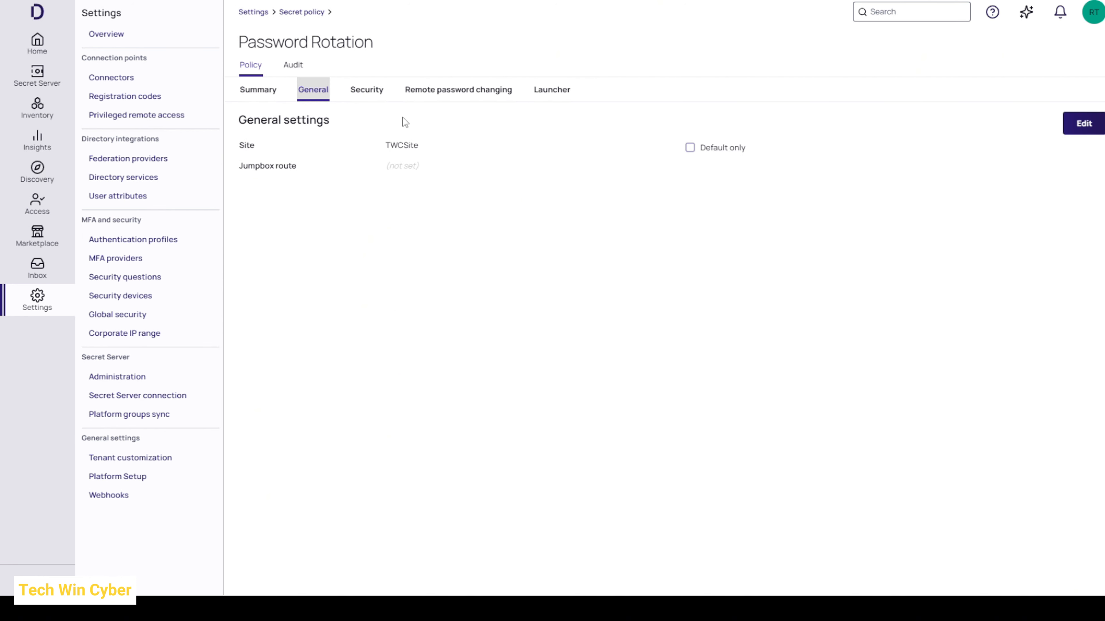
# Step: Edit the policy's remote password changing settings and set Auto change to Yes
pyautogui.click(457, 101)
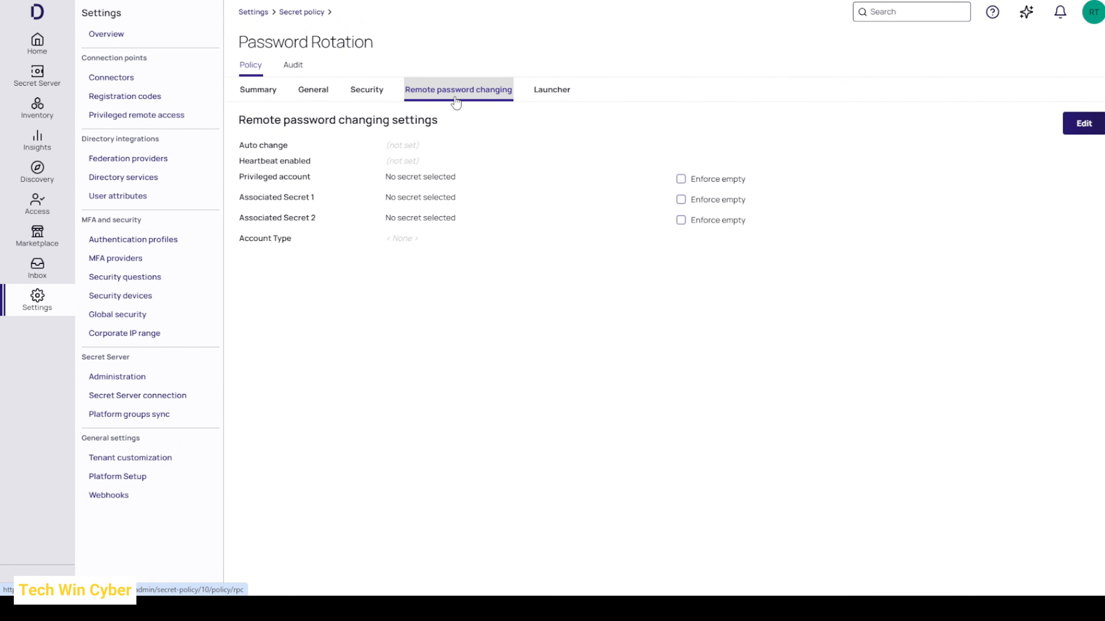
pyautogui.click(1066, 126)
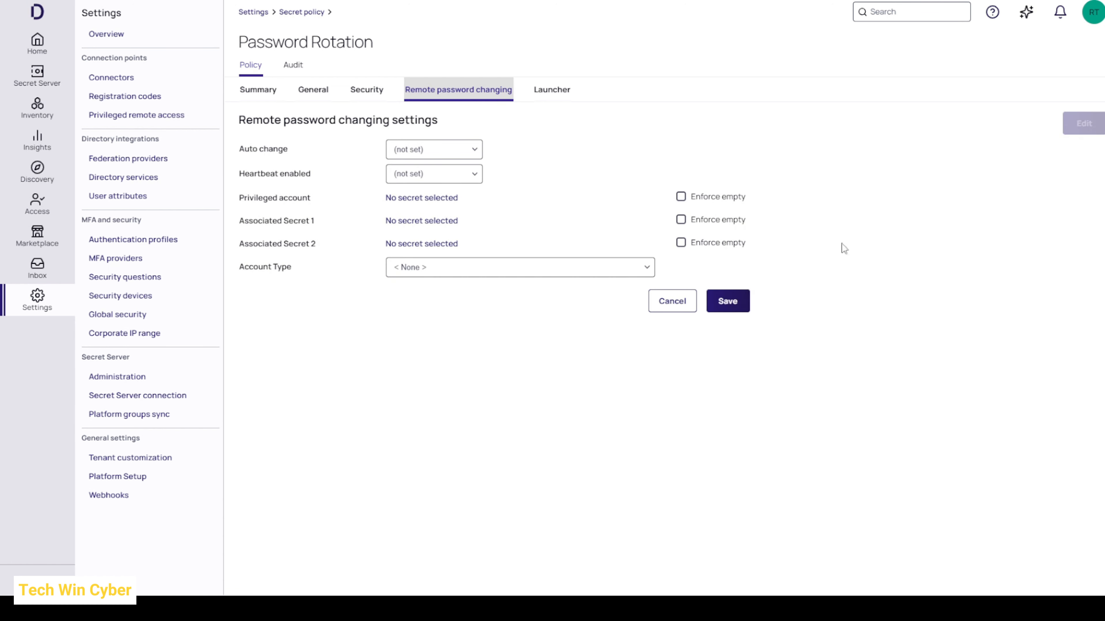
pyautogui.click(442, 152)
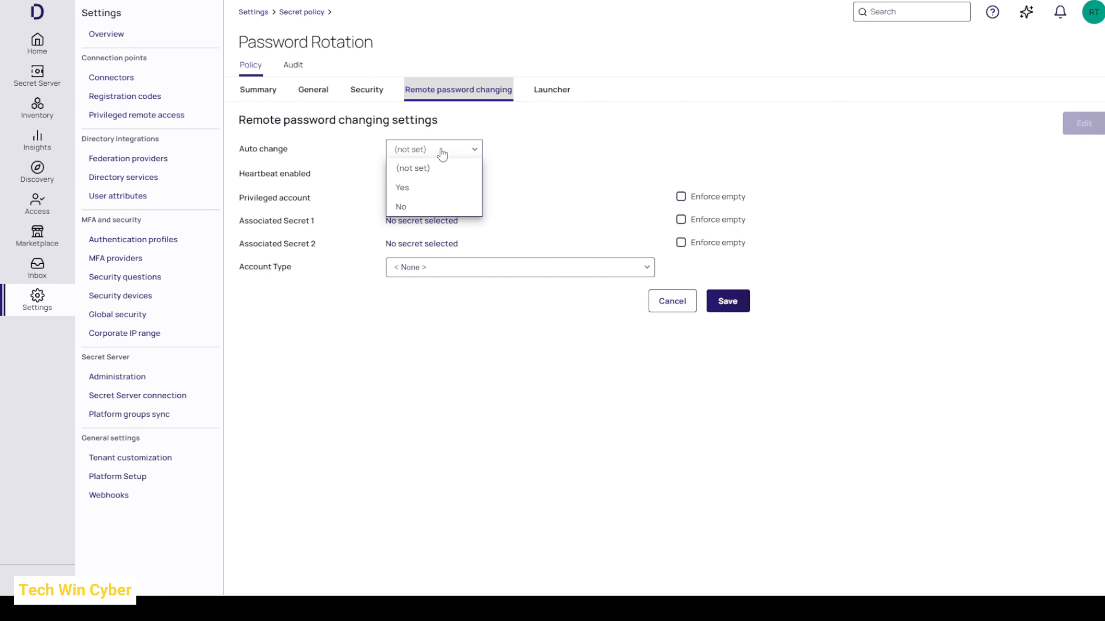
pyautogui.click(415, 189)
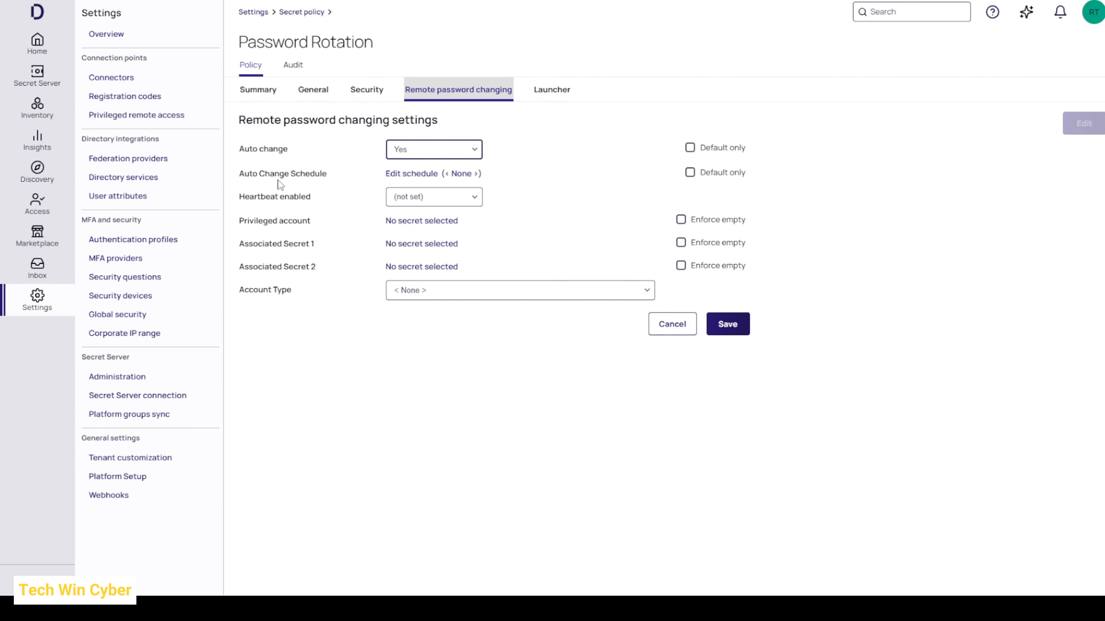
# Step: Set the auto change schedule to Daily, every 1 day, and turn off the restriction to expired secrets
pyautogui.click(420, 173)
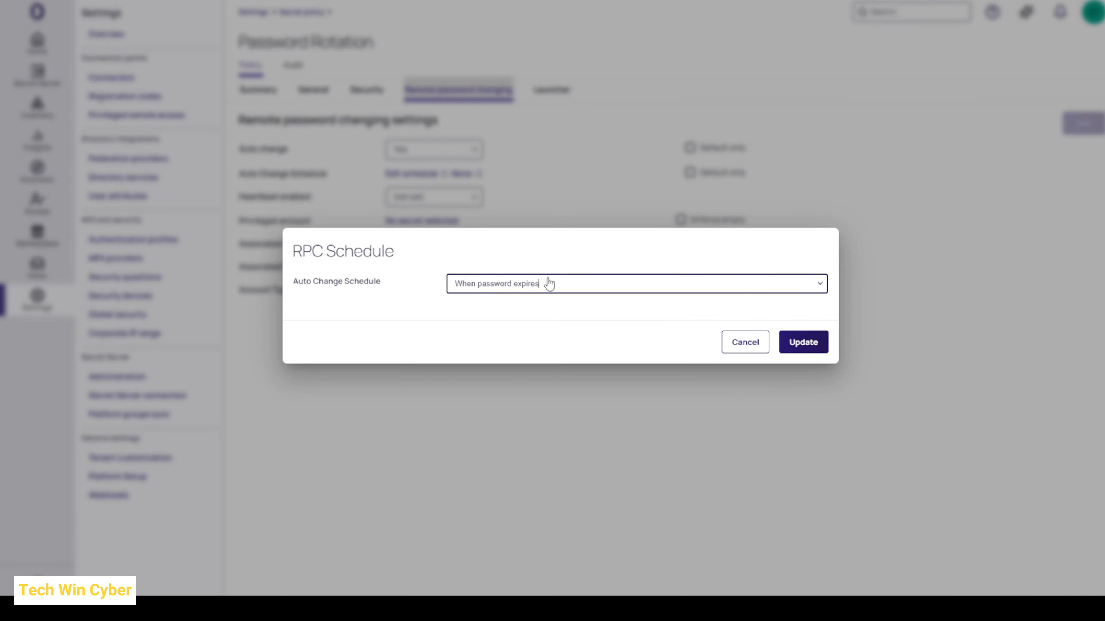
pyautogui.click(559, 288)
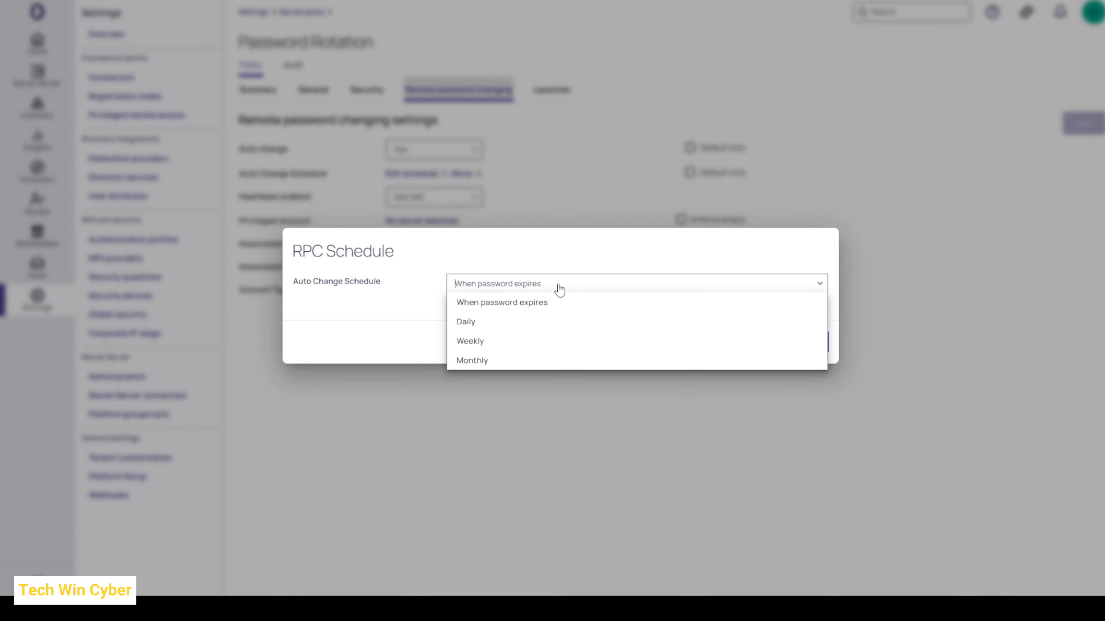
pyautogui.click(499, 322)
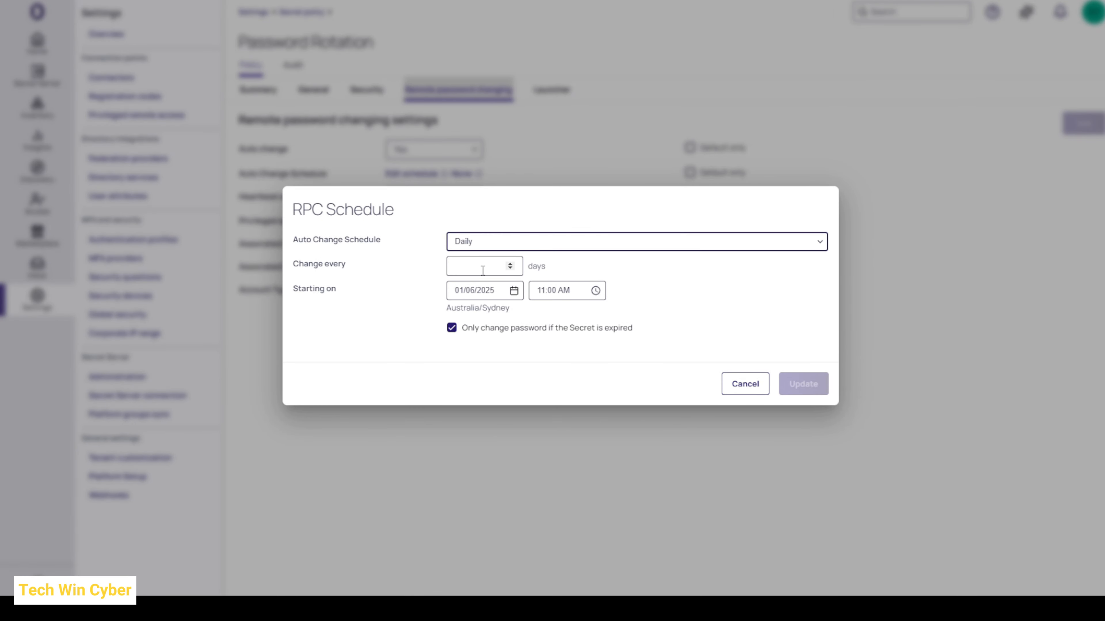
pyautogui.press('Tab')
pyautogui.write('1')
pyautogui.click(562, 372)
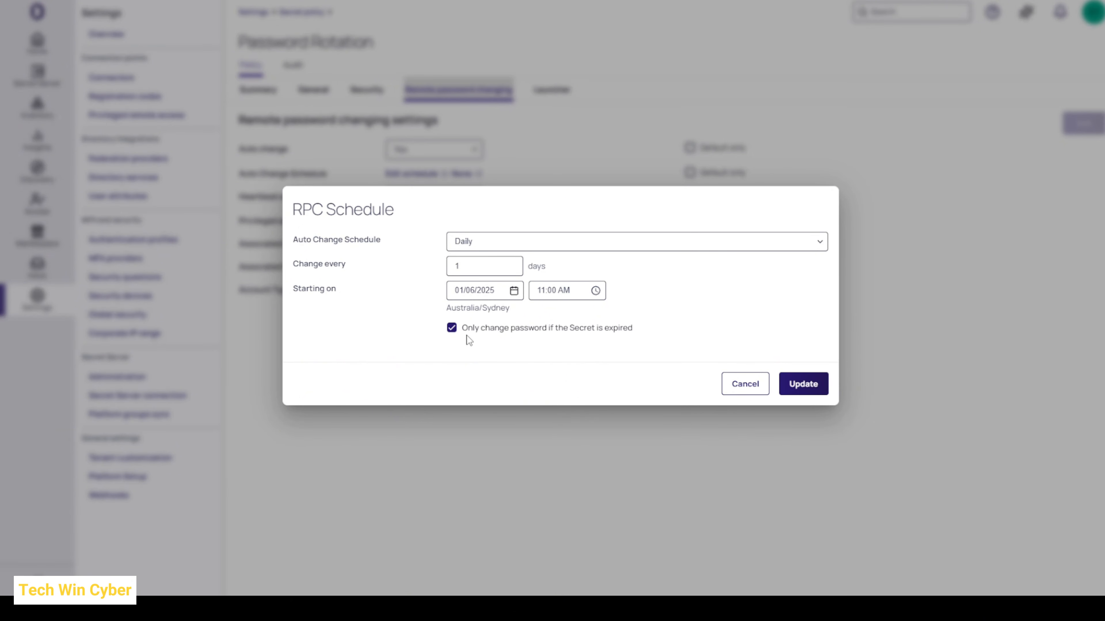
pyautogui.click(498, 333)
pyautogui.click(796, 384)
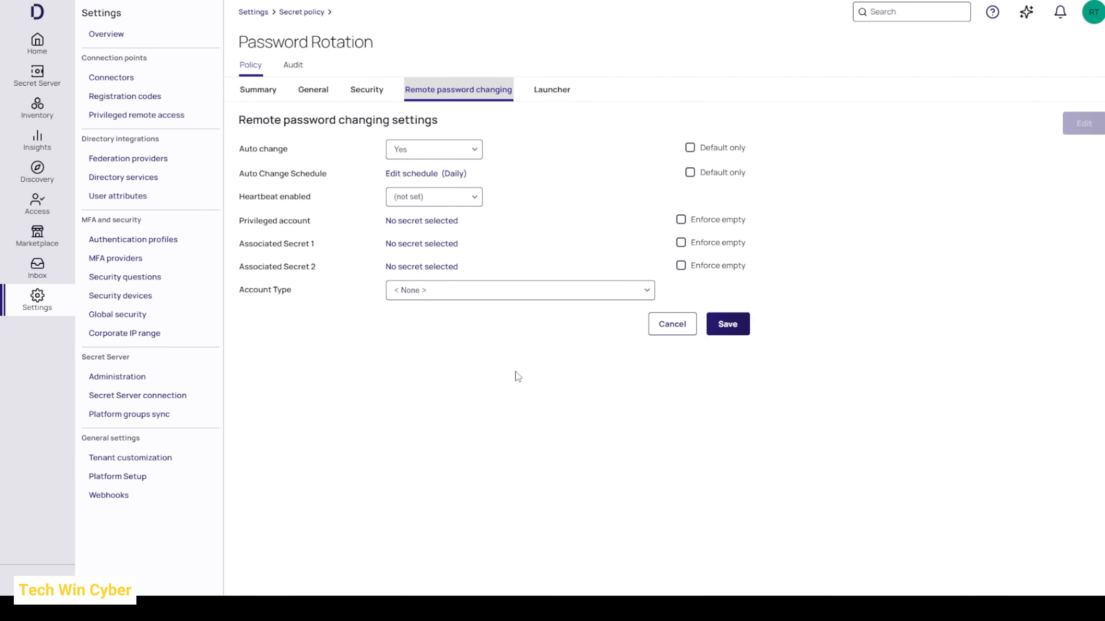
# Step: Enable Heartbeat, assign Password Rotation (Active Directory) as the privileged account, and save the policy's remote password changing settings
pyautogui.click(467, 204)
pyautogui.click(418, 236)
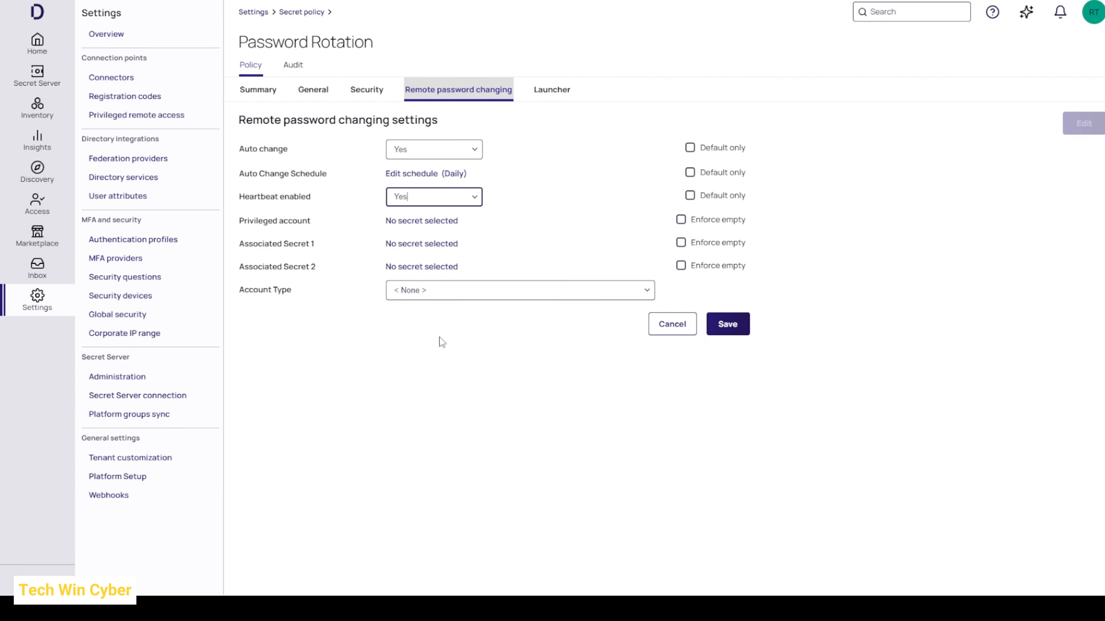
pyautogui.moveTo(253, 227)
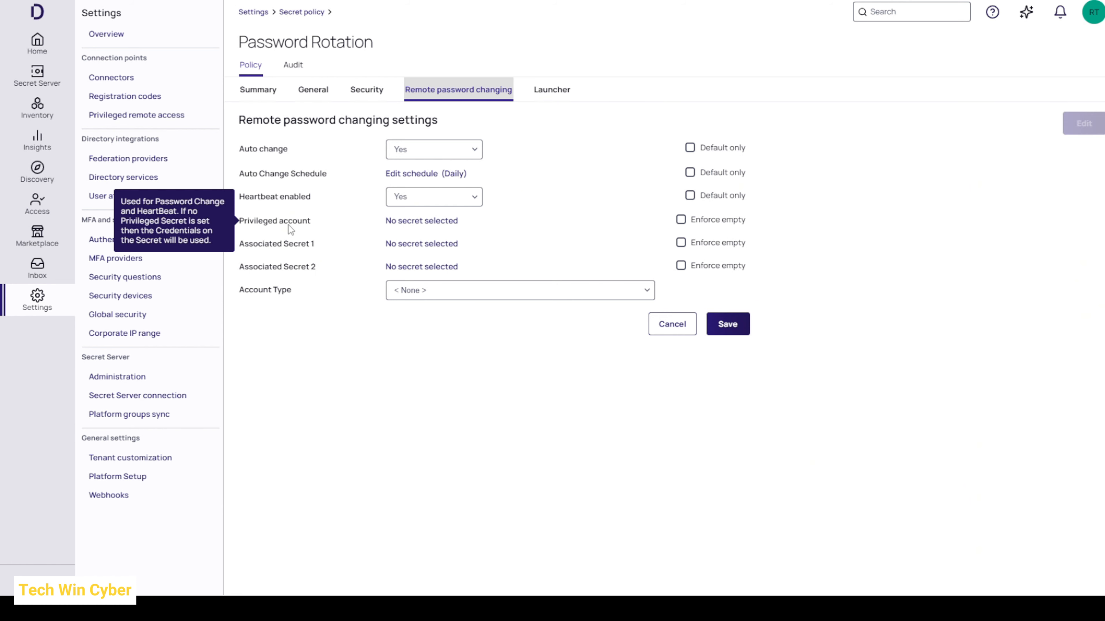
pyautogui.click(409, 222)
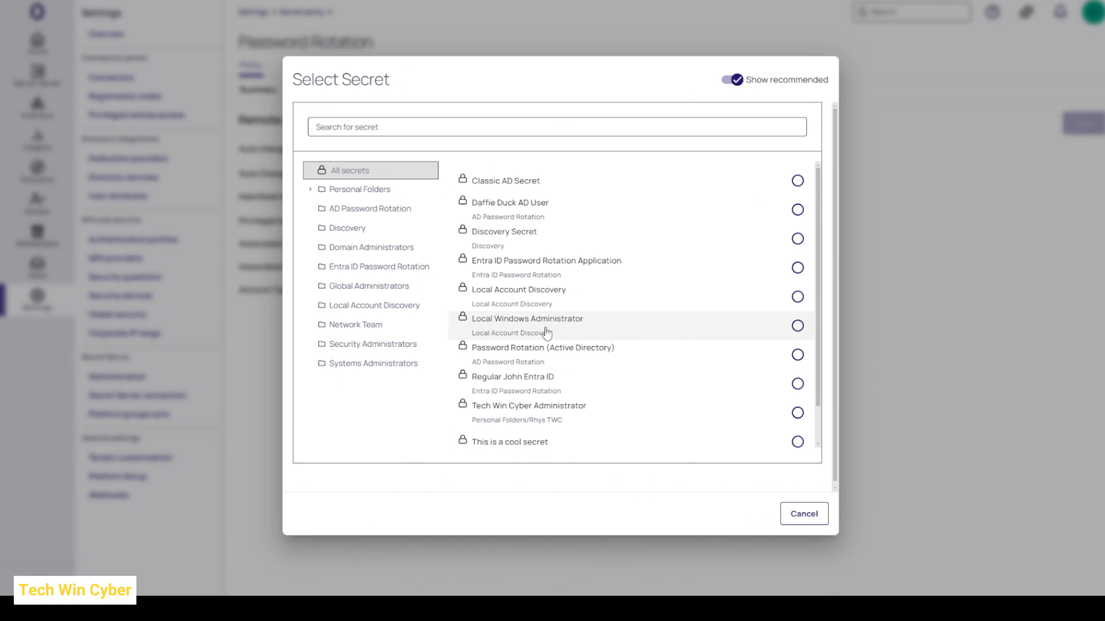
pyautogui.click(561, 362)
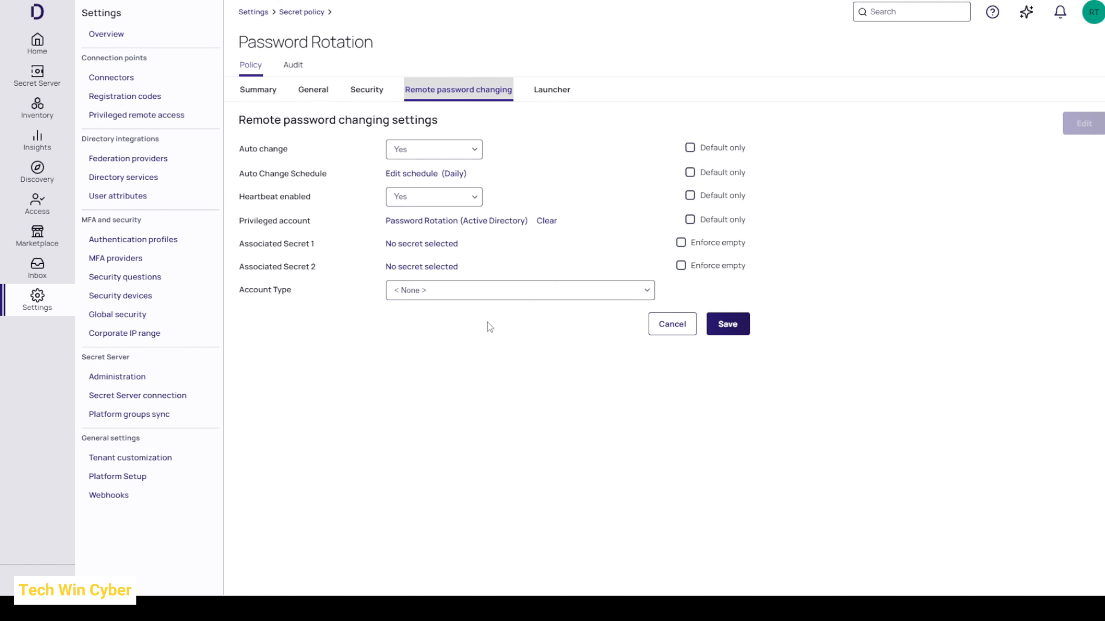
pyautogui.click(739, 329)
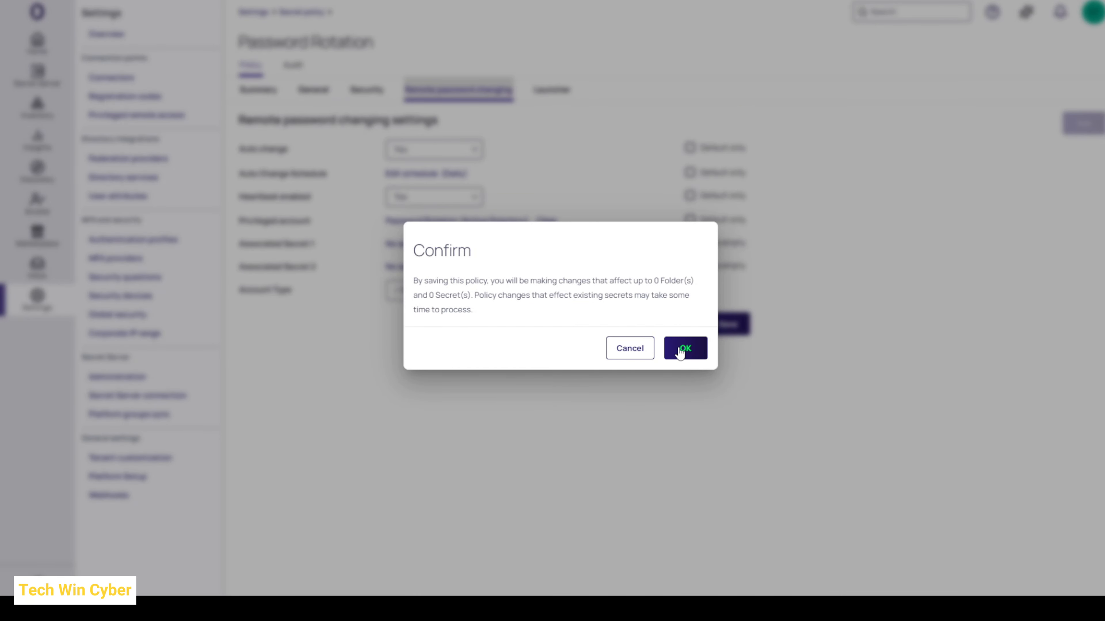
pyautogui.click(681, 350)
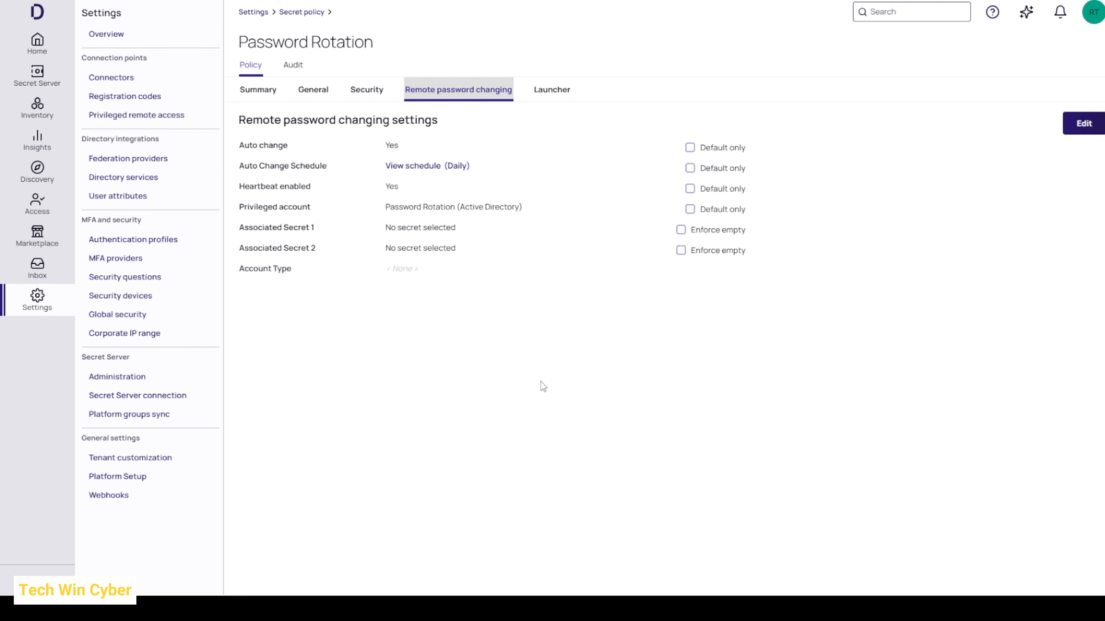
# Step: Deactivate the existing AD User secret in the AD Password Rotation folder
pyautogui.click(60, 80)
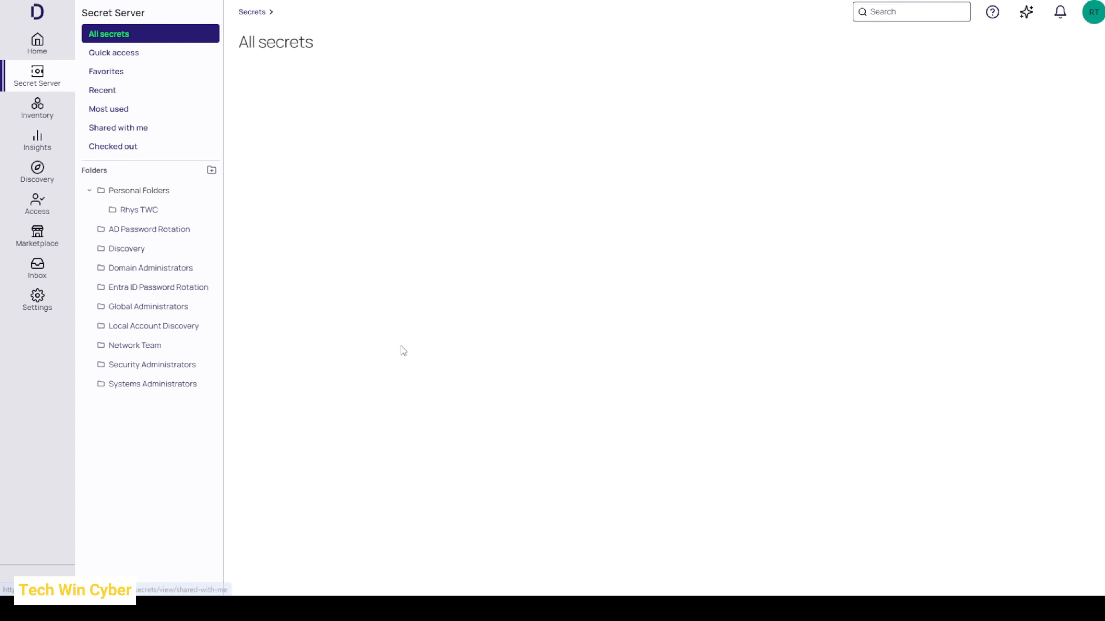
pyautogui.click(156, 237)
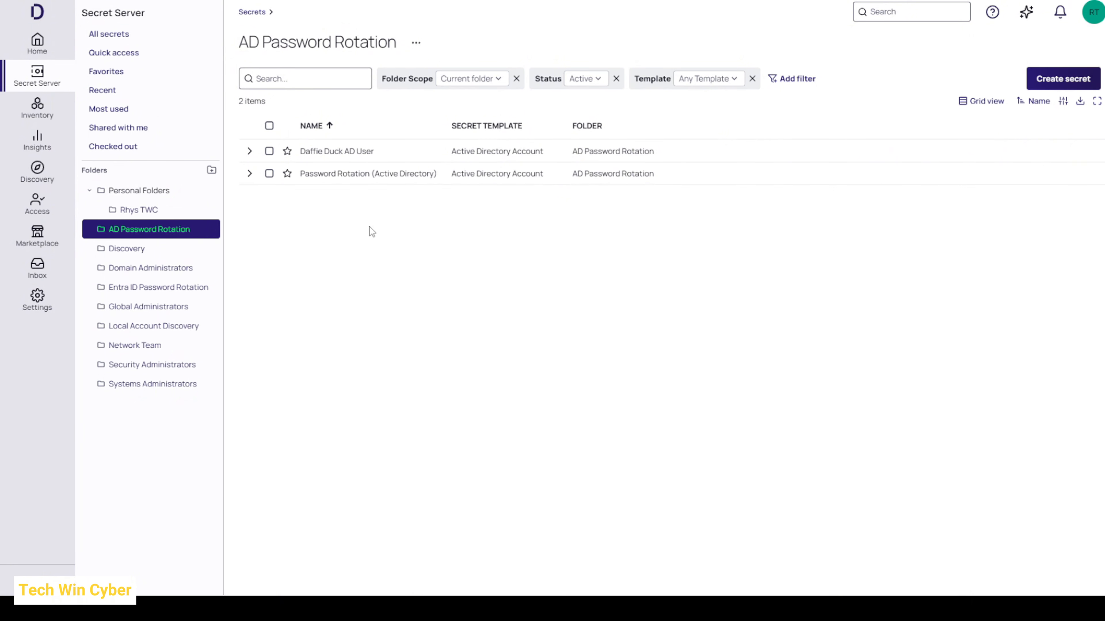
pyautogui.click(269, 151)
pyautogui.click(318, 101)
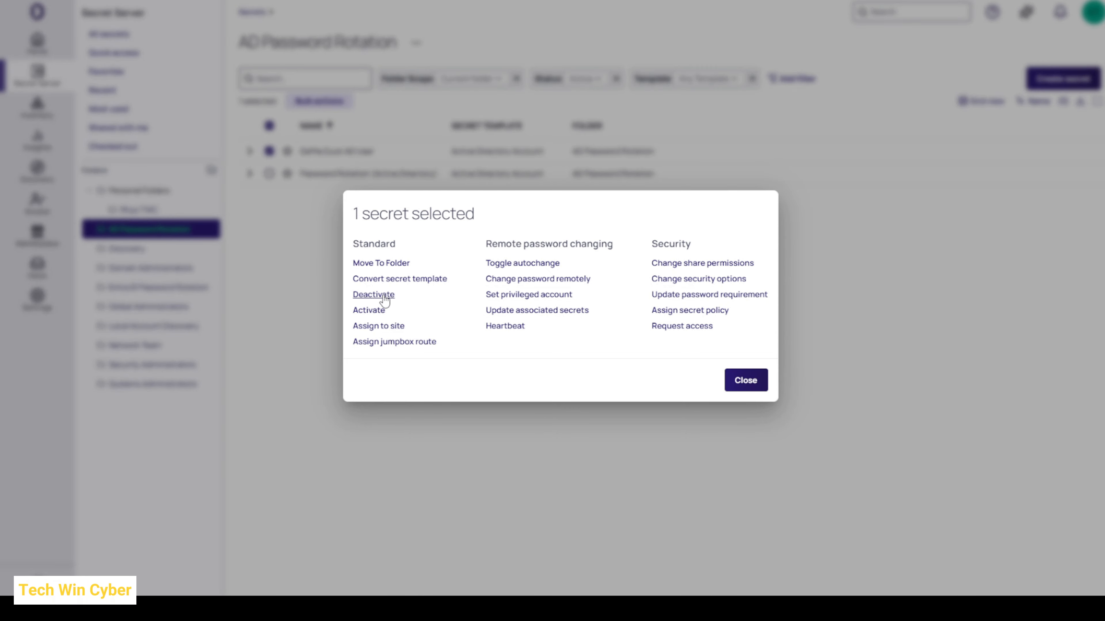
pyautogui.click(372, 303)
pyautogui.click(727, 332)
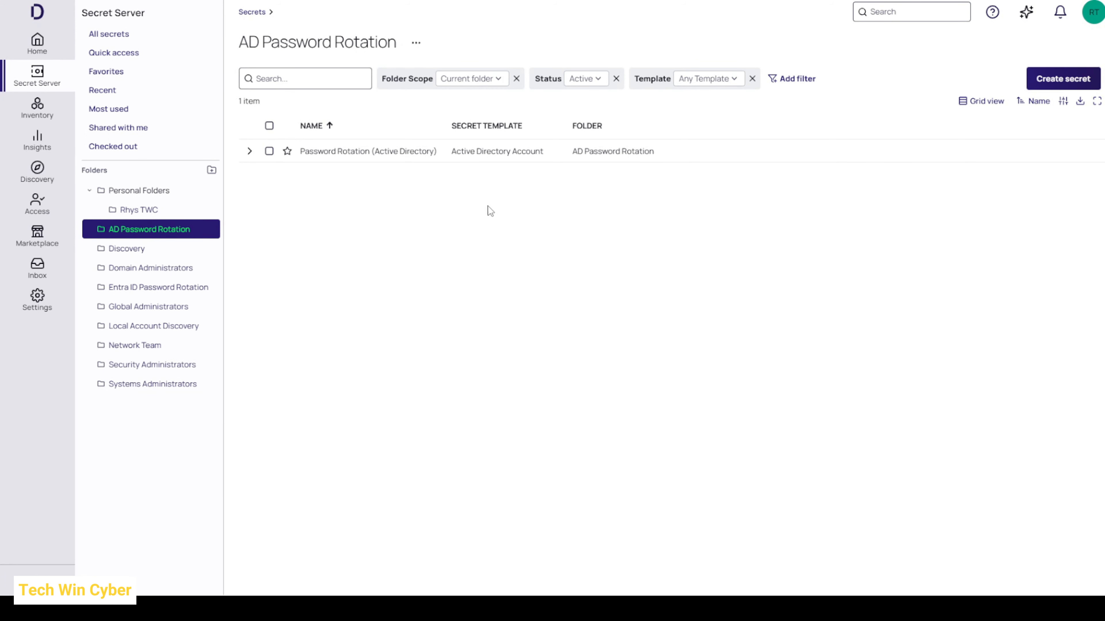
# Step: Start a new secret from the Active Directory Account template, naming it after the AD user and setting the domain to techwincyber.com
pyautogui.click(1045, 80)
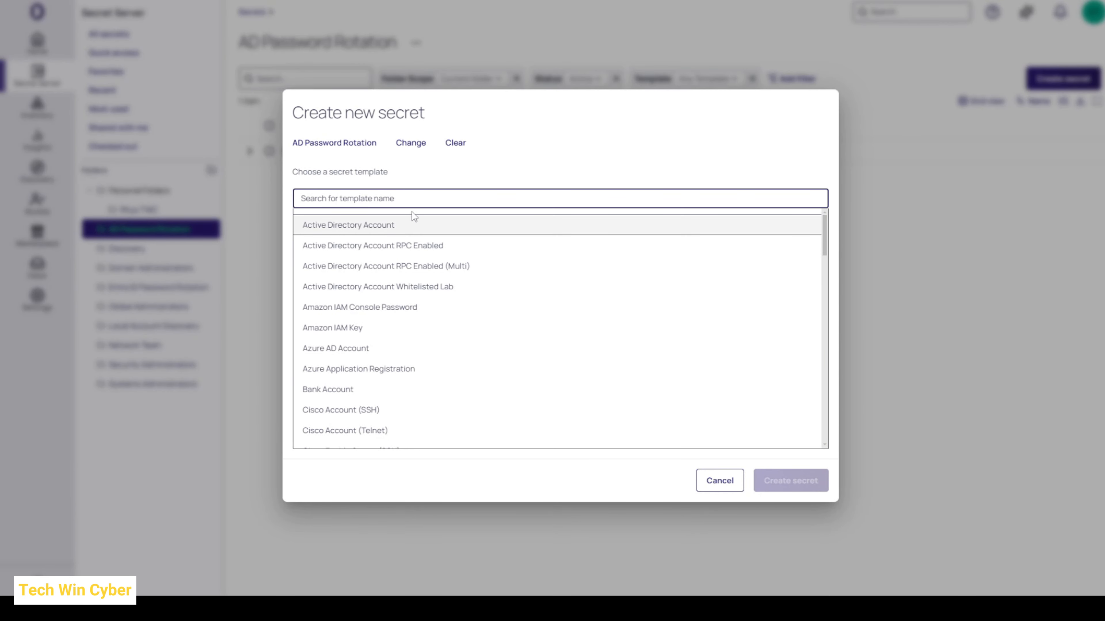
pyautogui.click(363, 227)
pyautogui.click(492, 211)
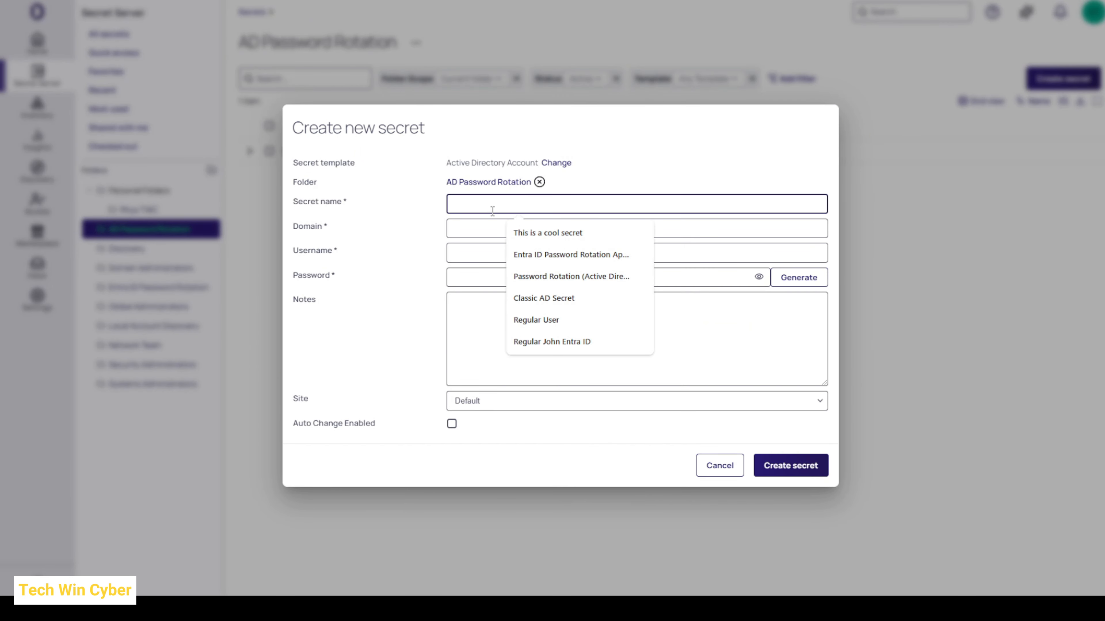
pyautogui.write('Daffie Duck')
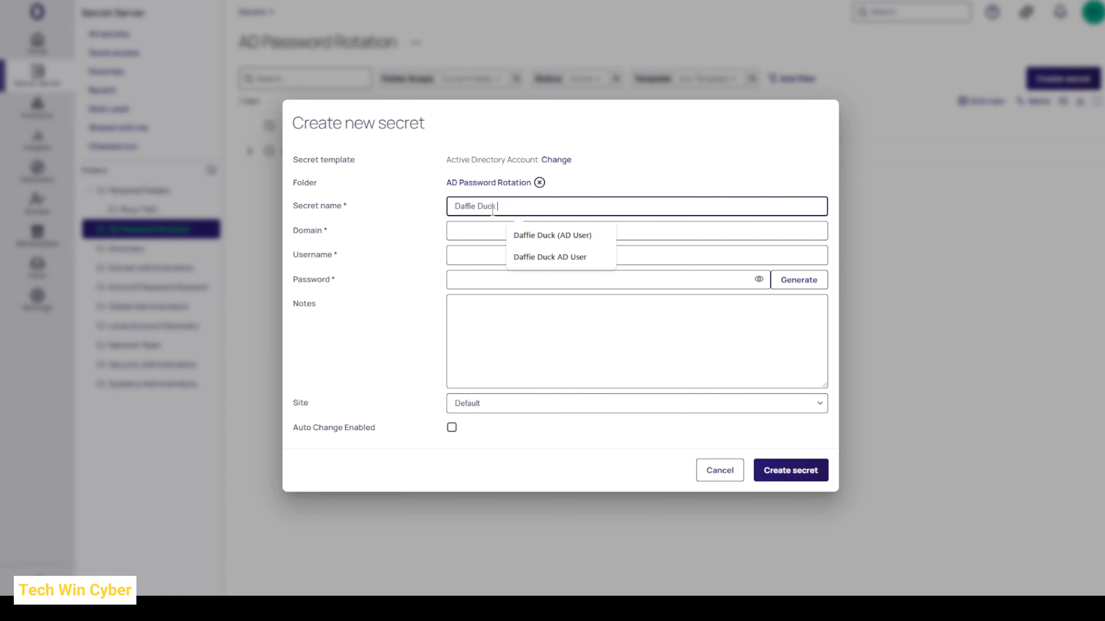
pyautogui.press('Tab')
pyautogui.write('techwincyber.com')
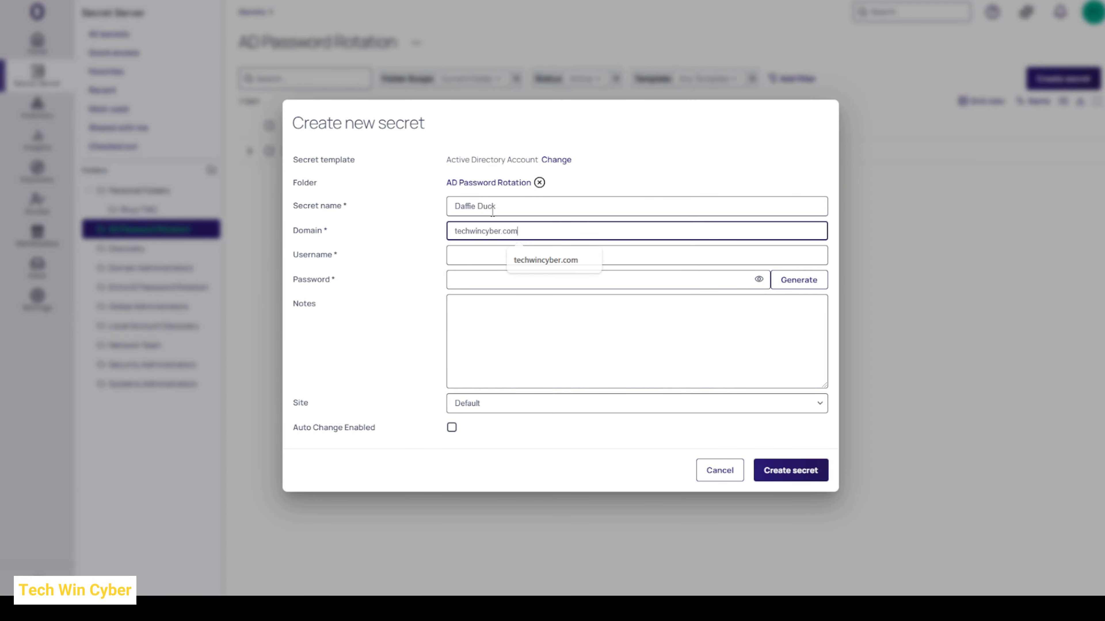
# Step: Fill in the AD user's username, generate a password for the password field, and create the secret
pyautogui.press('Tab')
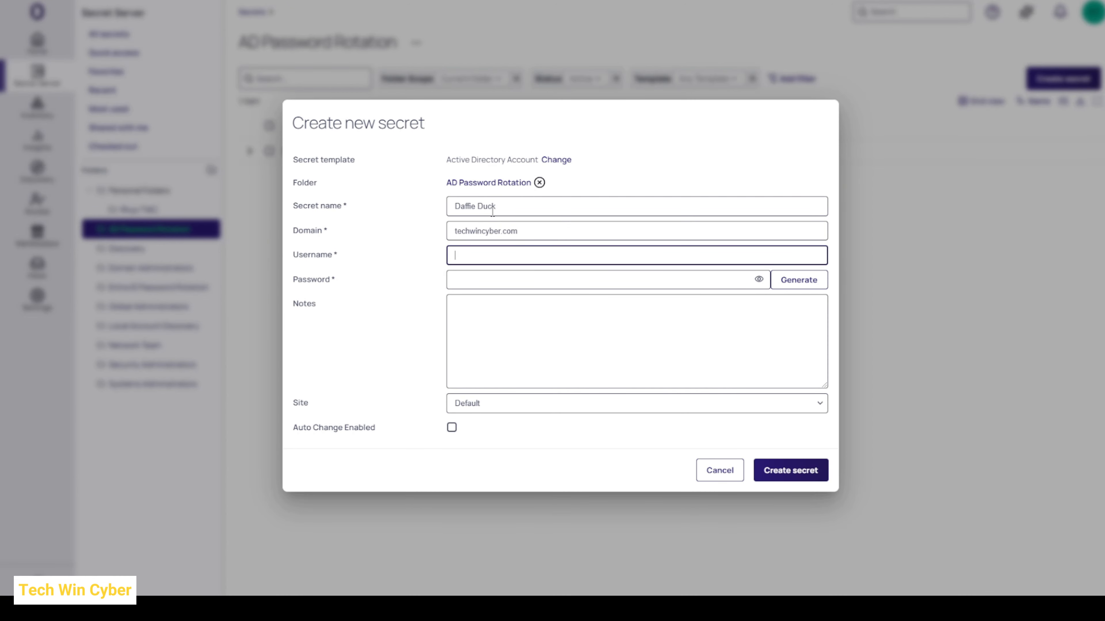
pyautogui.write('daffie.duck')
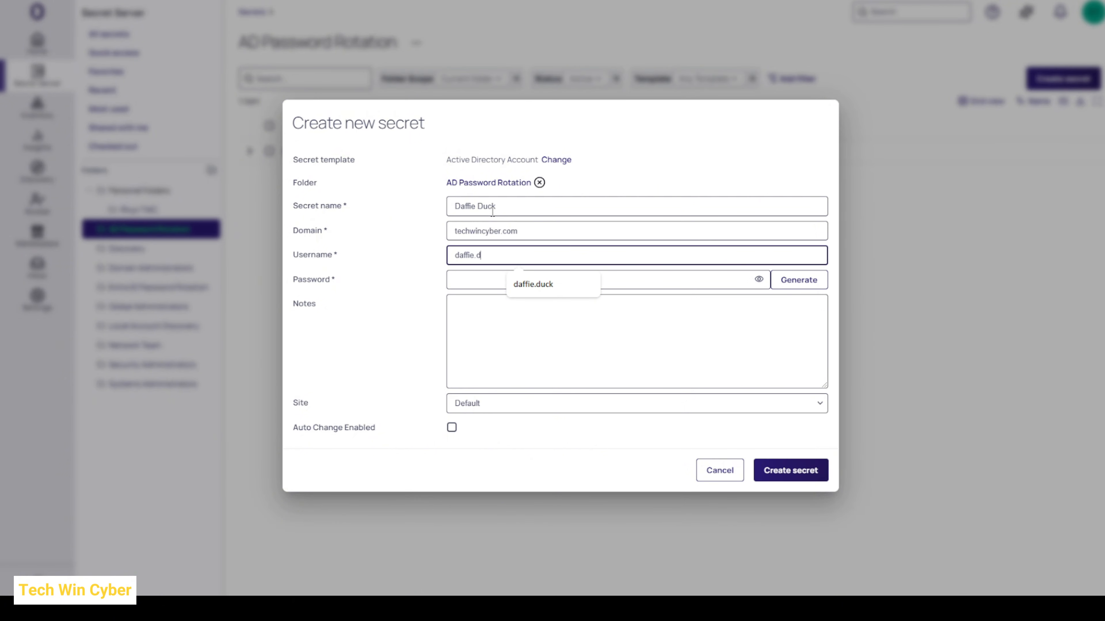
pyautogui.click(525, 279)
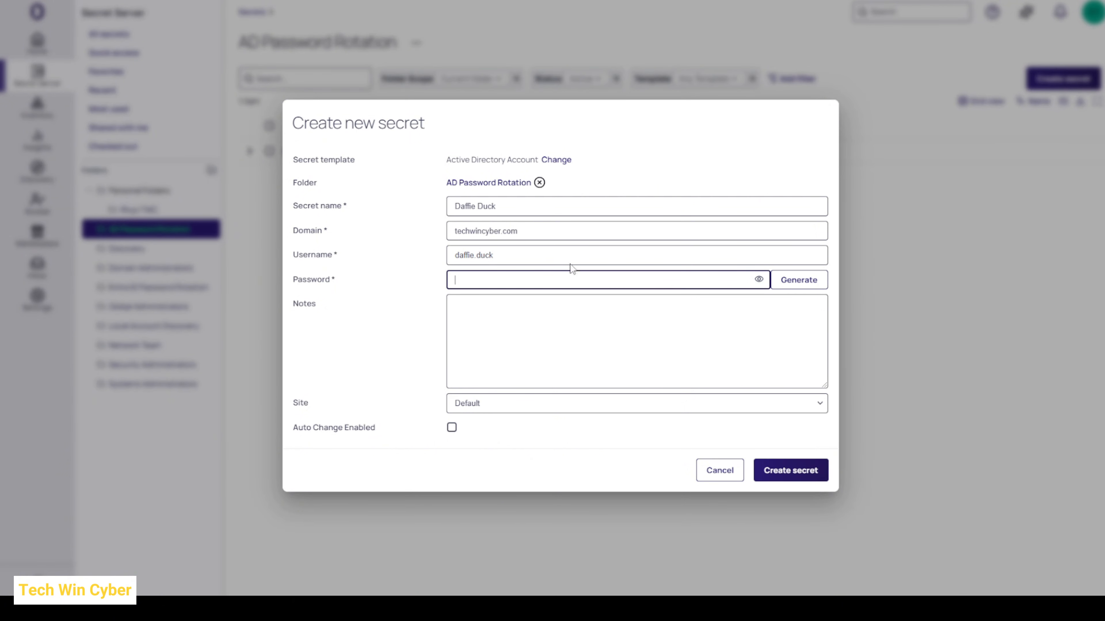
pyautogui.click(799, 290)
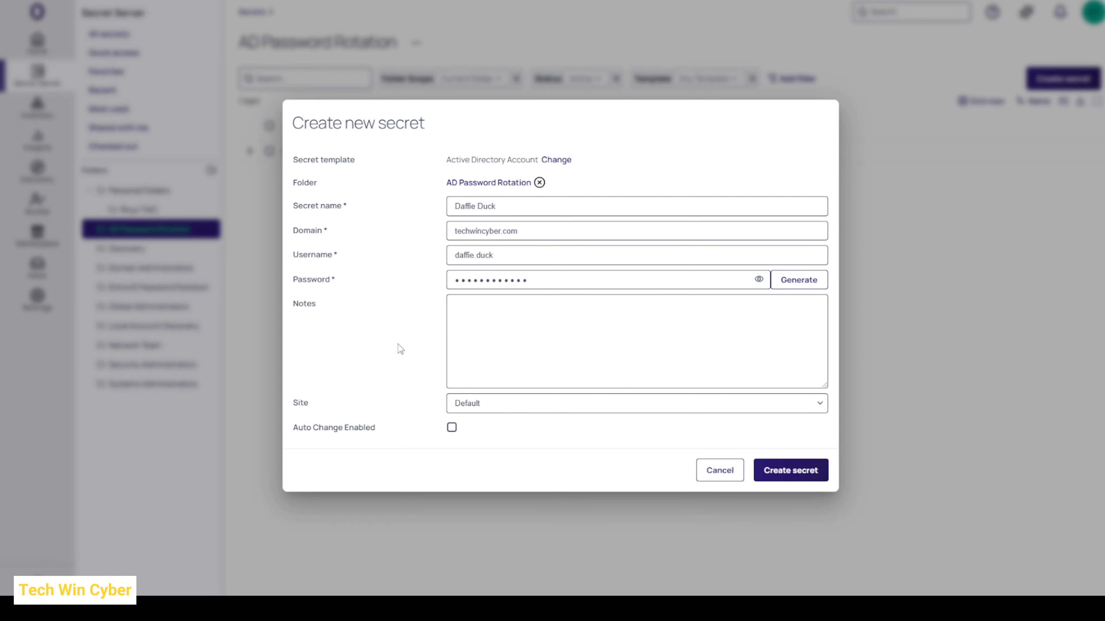
pyautogui.click(803, 477)
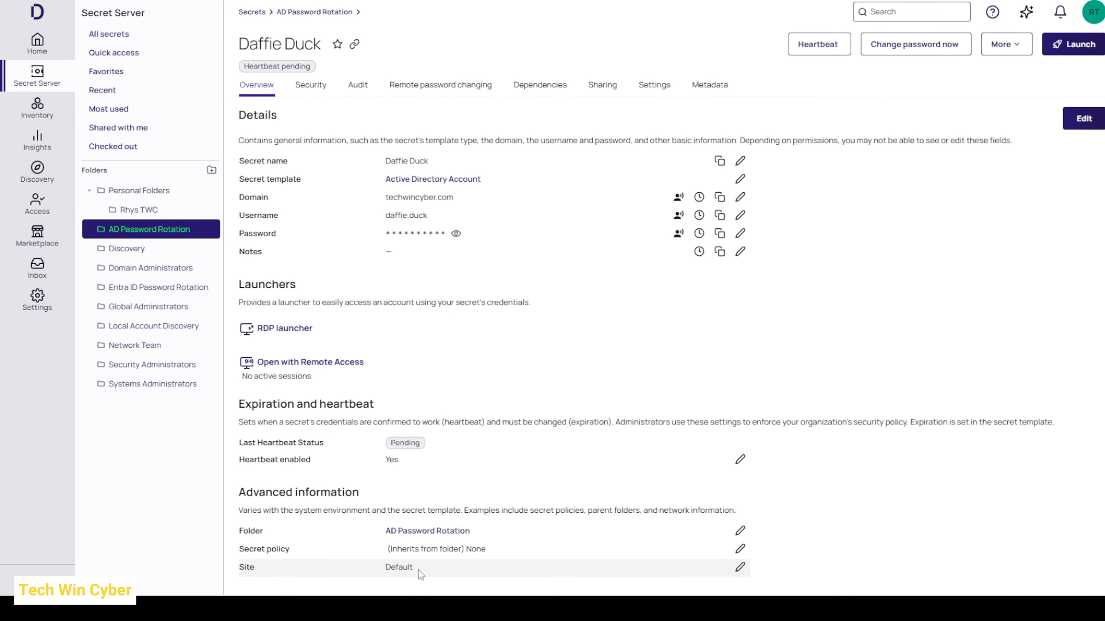
# Step: Check the new secret's remote password changing settings and assign it the Password Rotation secret policy
pyautogui.click(450, 92)
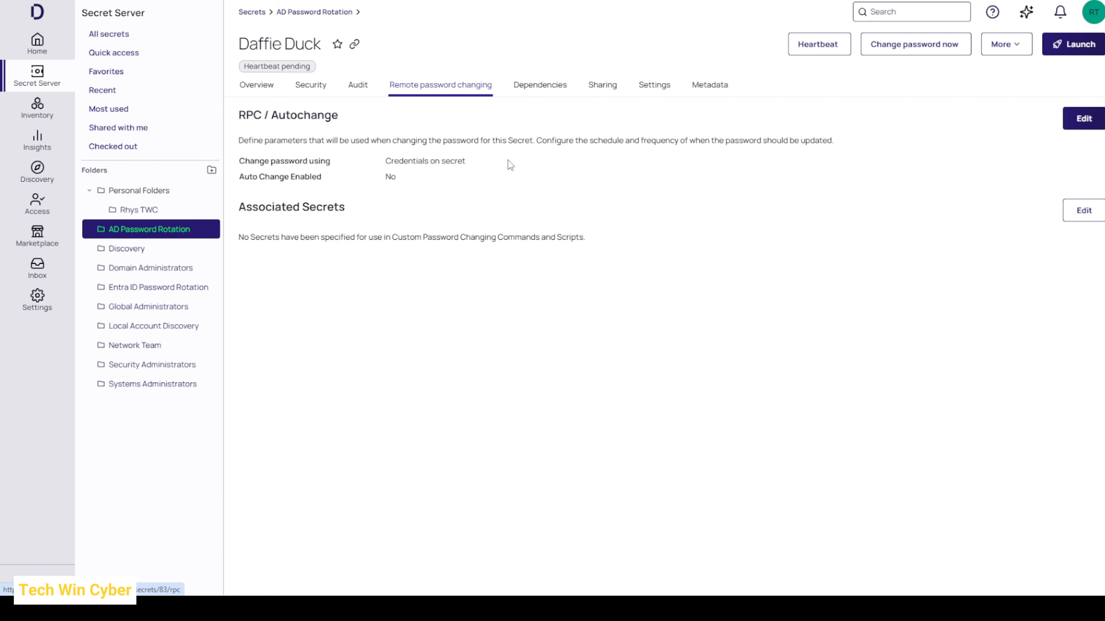
pyautogui.click(265, 94)
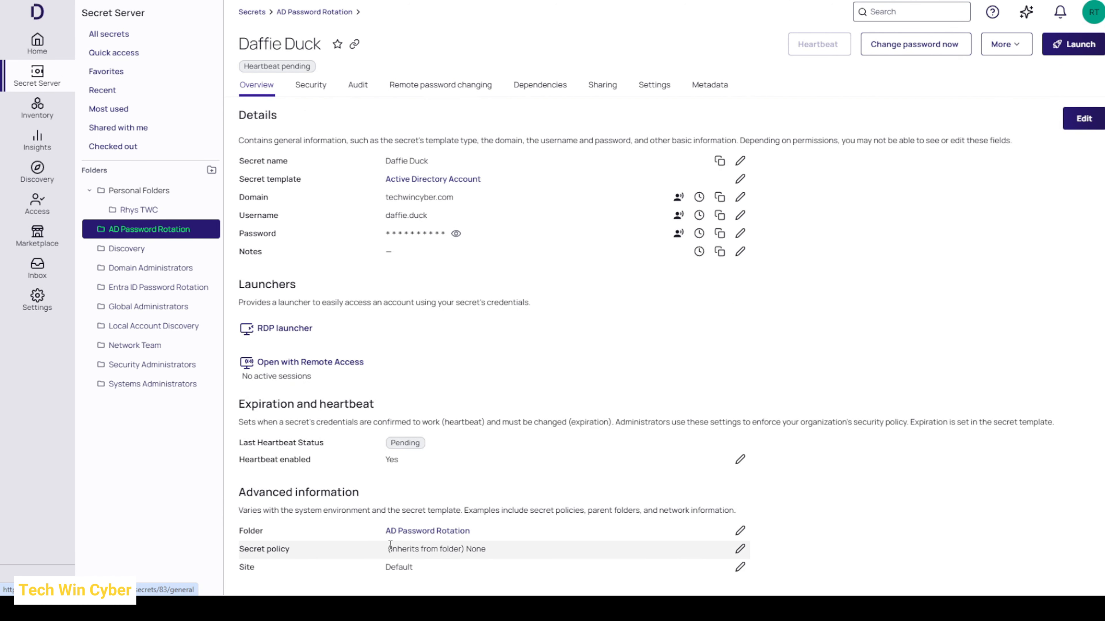
pyautogui.click(740, 549)
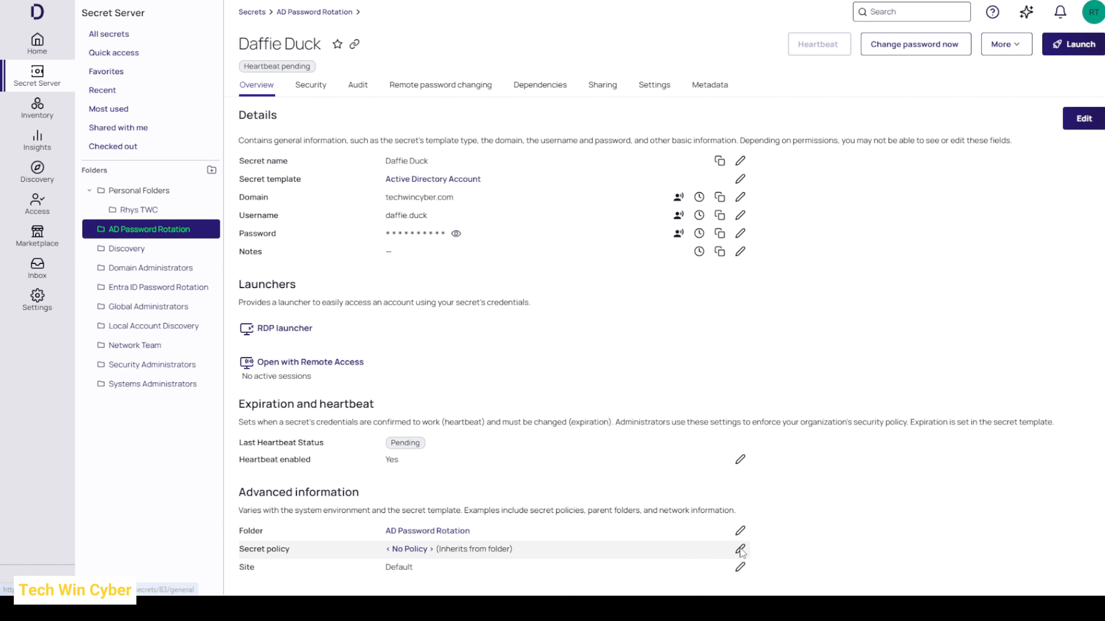
pyautogui.click(541, 327)
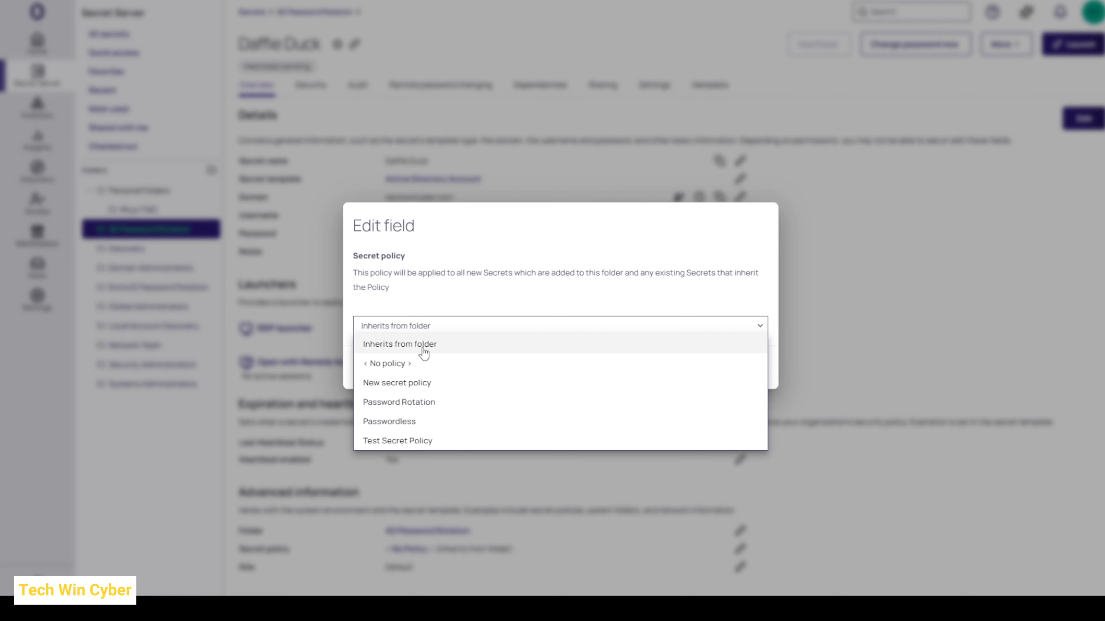
pyautogui.click(428, 404)
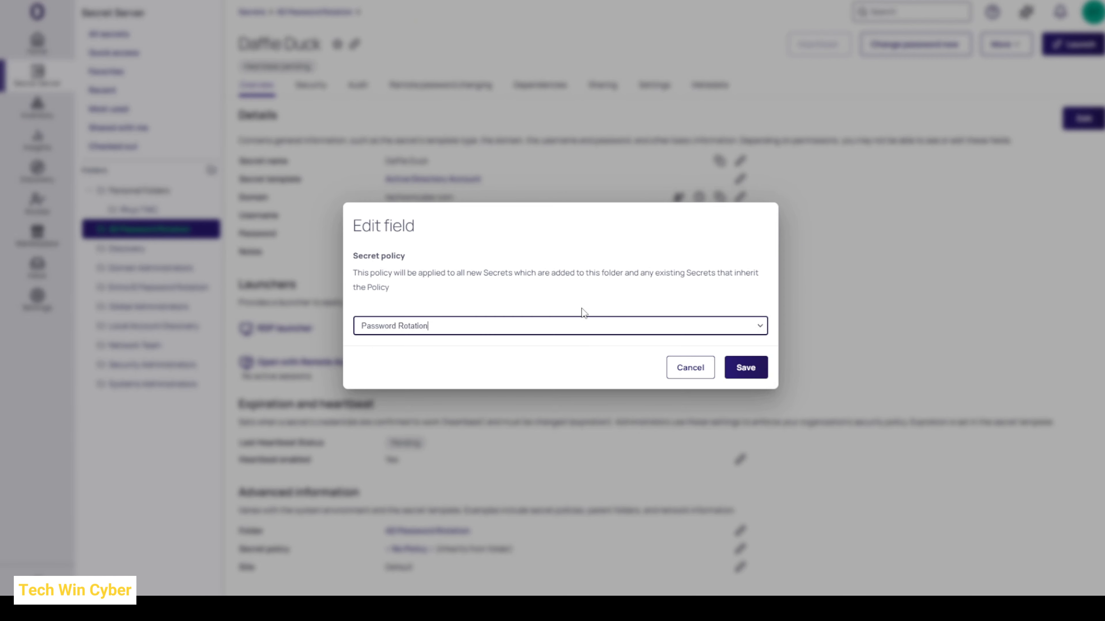
pyautogui.click(746, 368)
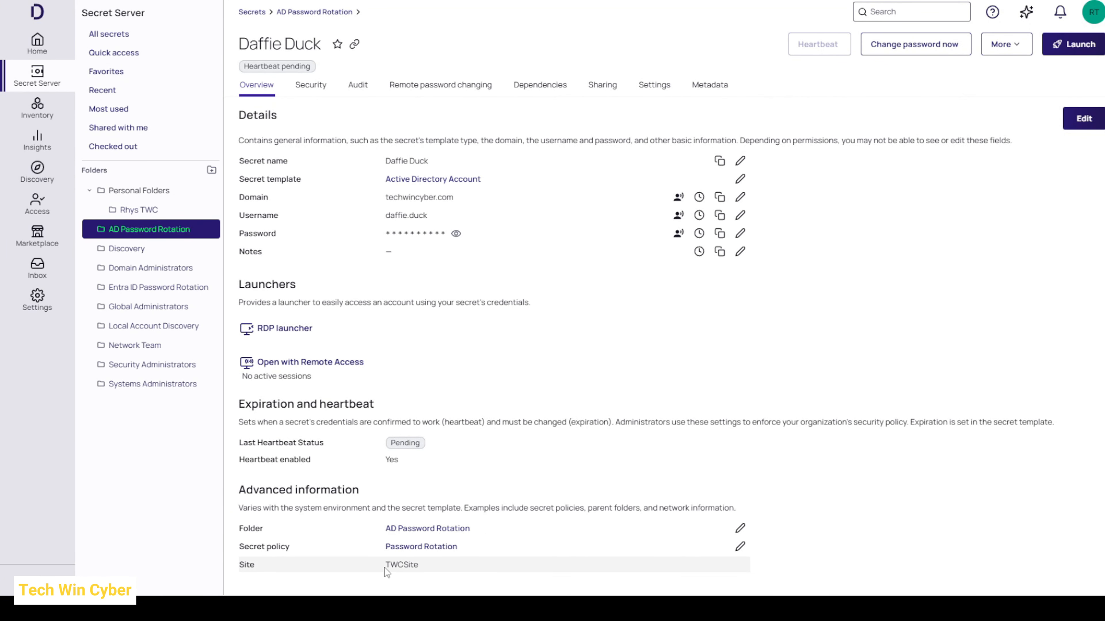
# Step: Review the site and the remote password changing settings that the policy applies to the new secret
pyautogui.moveTo(385, 568); pyautogui.dragTo(423, 567)
pyautogui.click(425, 581)
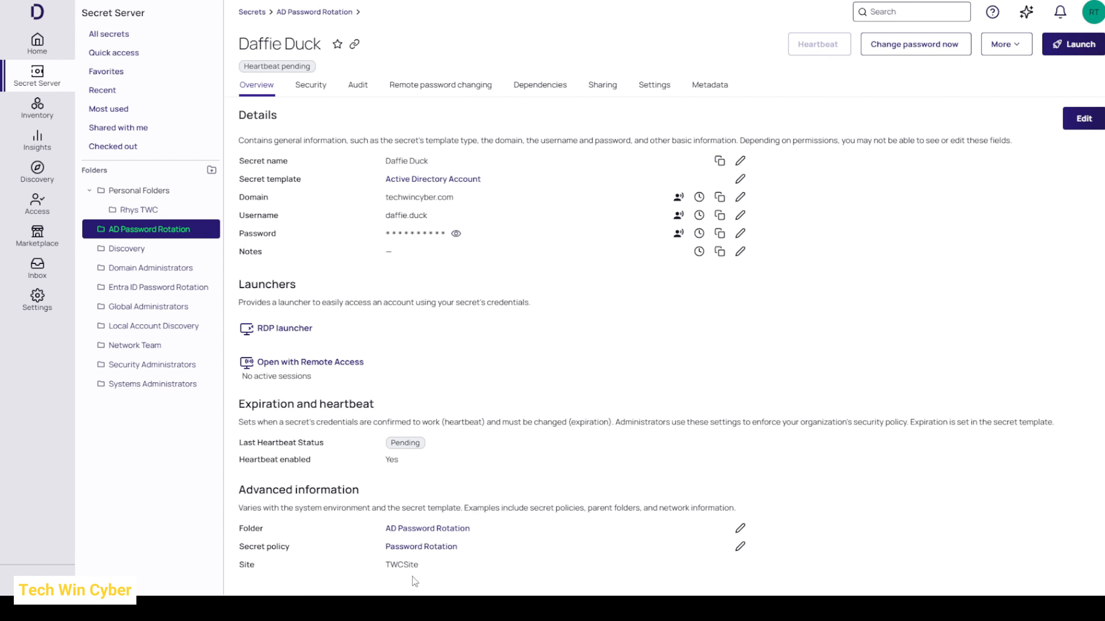
pyautogui.click(435, 94)
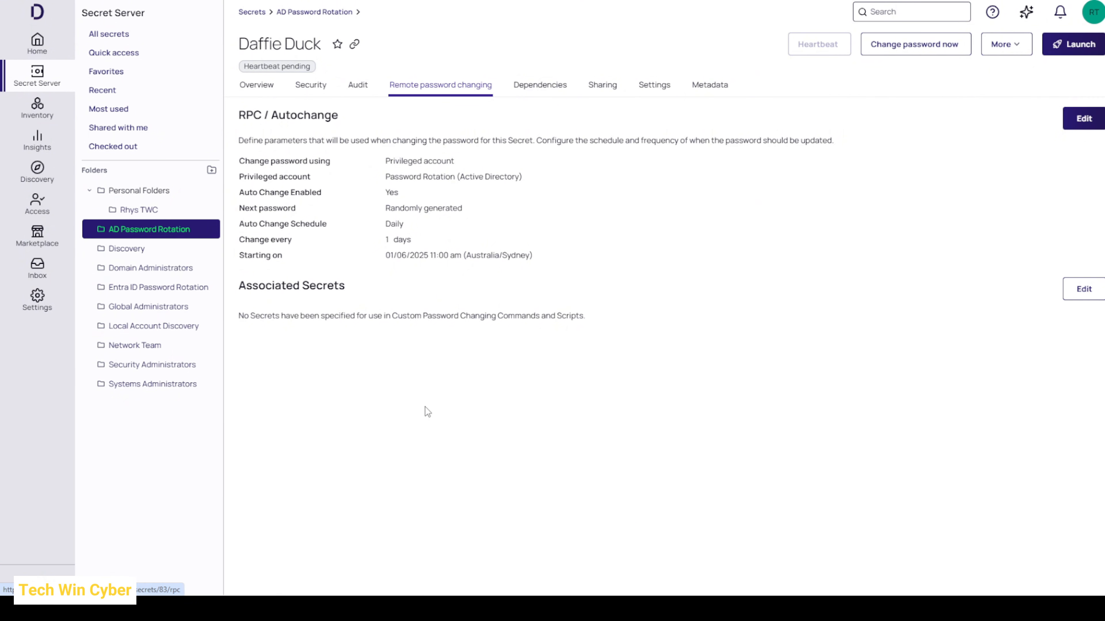
pyautogui.click(258, 86)
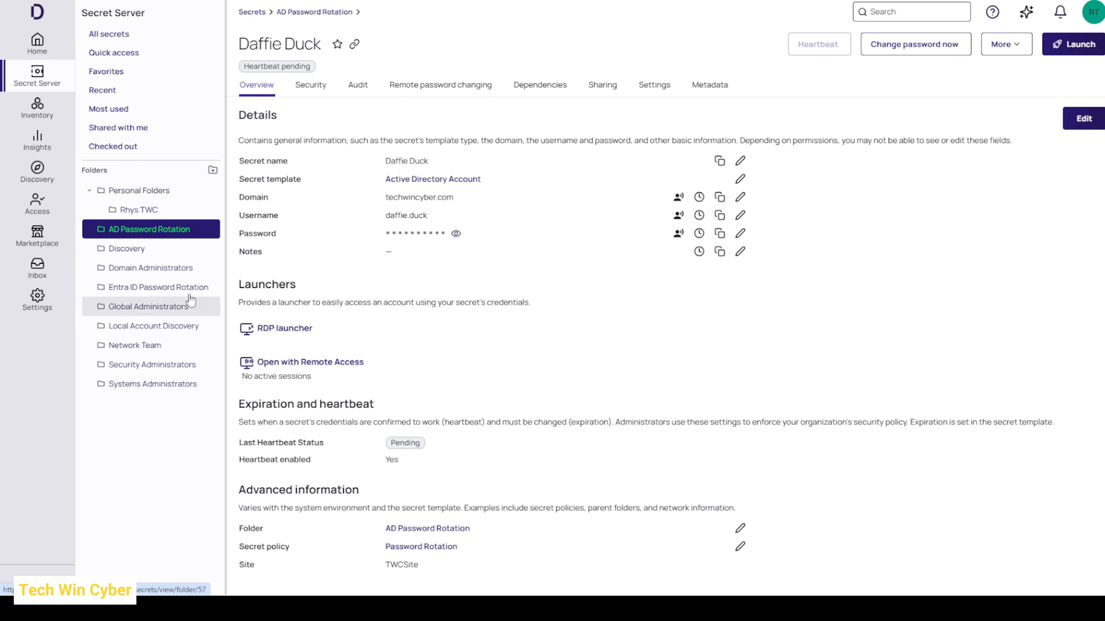
# Step: Edit the Domain Administrators folder and set its secret policy to Password Rotation
pyautogui.click(151, 277)
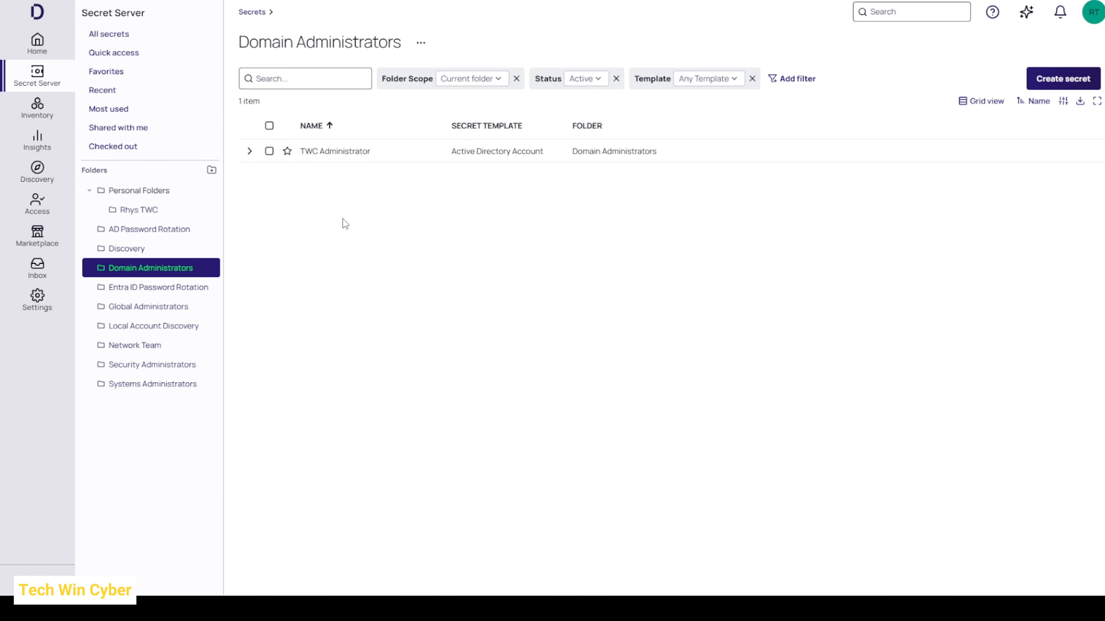
pyautogui.rightClick(162, 273)
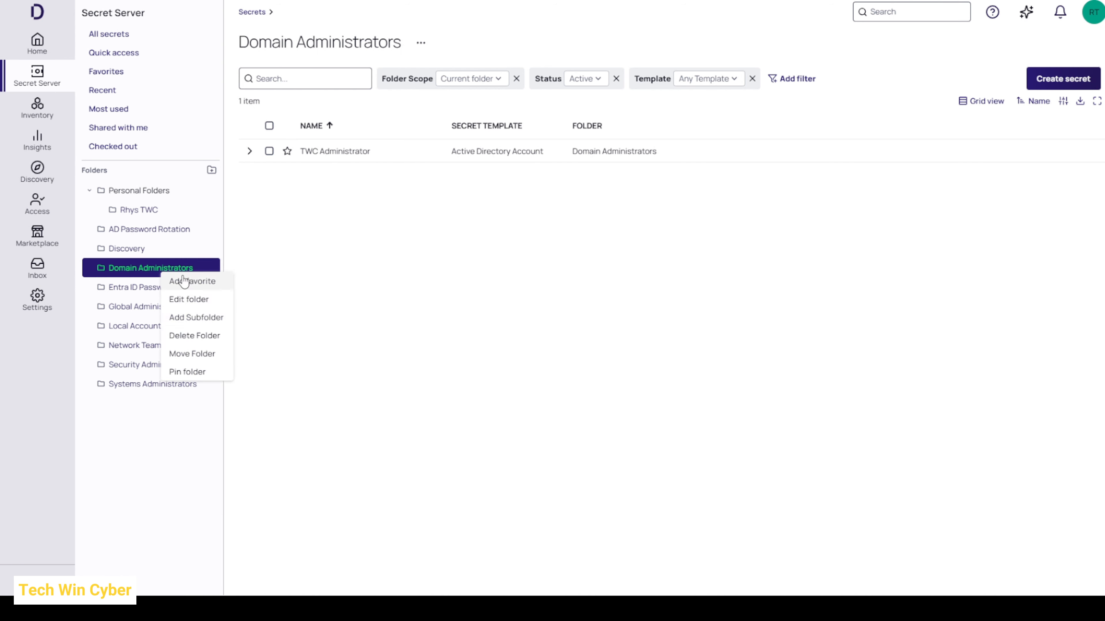
pyautogui.click(189, 300)
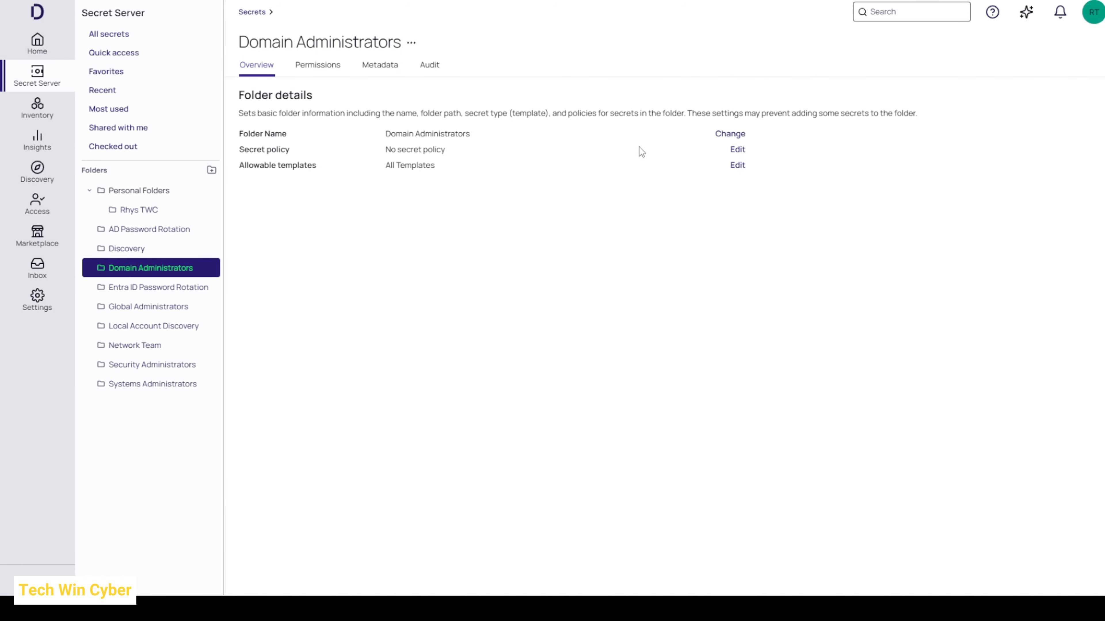
pyautogui.click(739, 149)
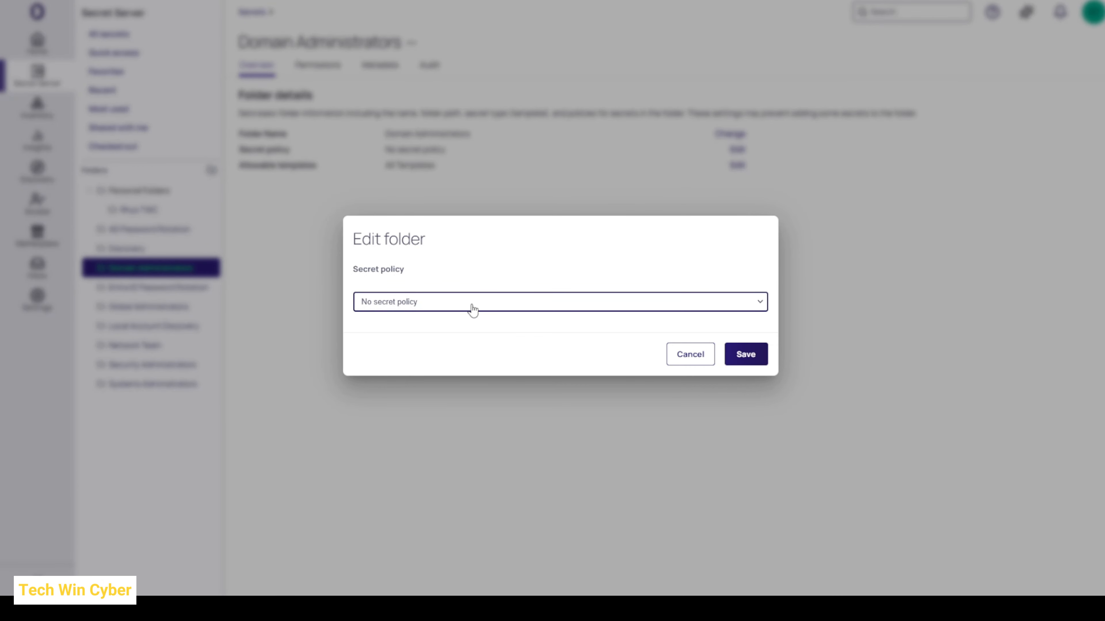
pyautogui.click(473, 310)
pyautogui.click(467, 360)
pyautogui.click(749, 354)
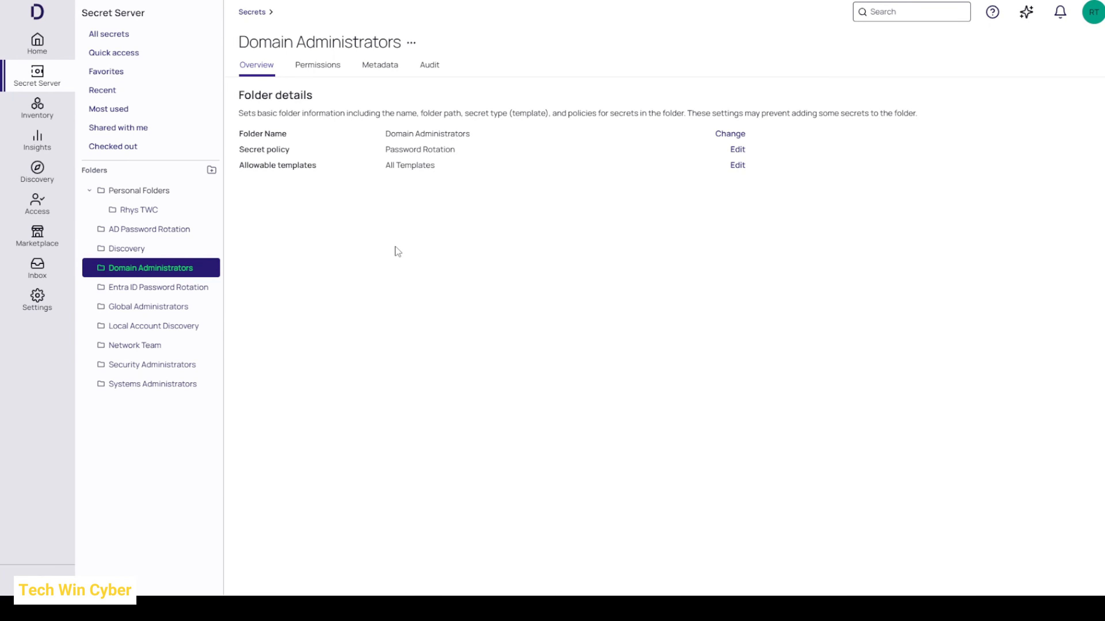
# Step: Open the TWC Administrator secret in the Domain Administrators folder and check its secret policy inheritance
pyautogui.click(136, 274)
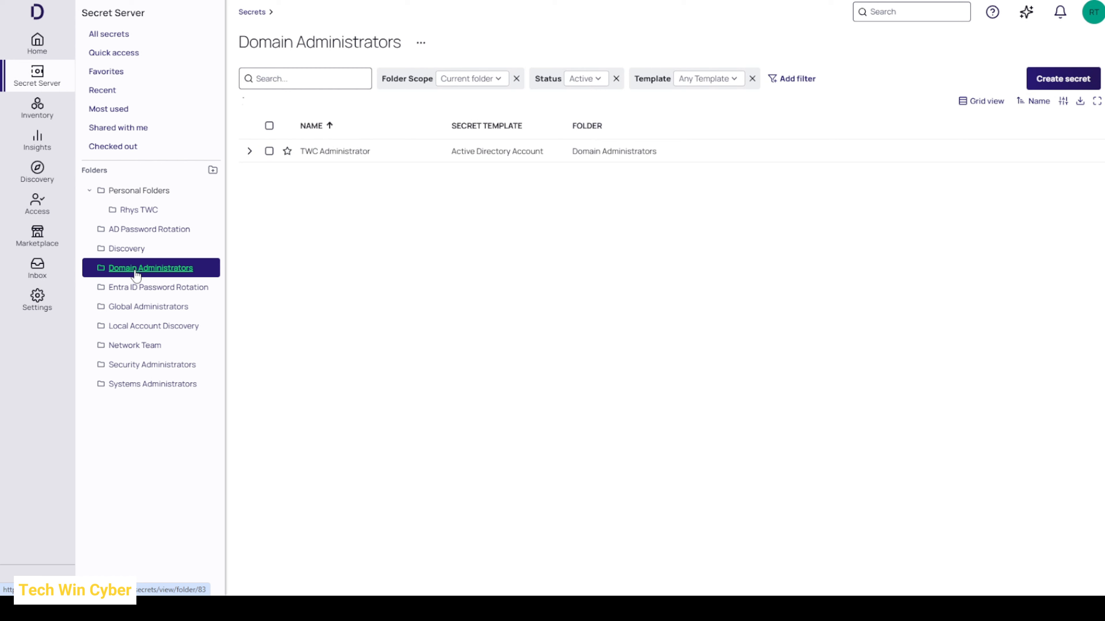
pyautogui.click(346, 153)
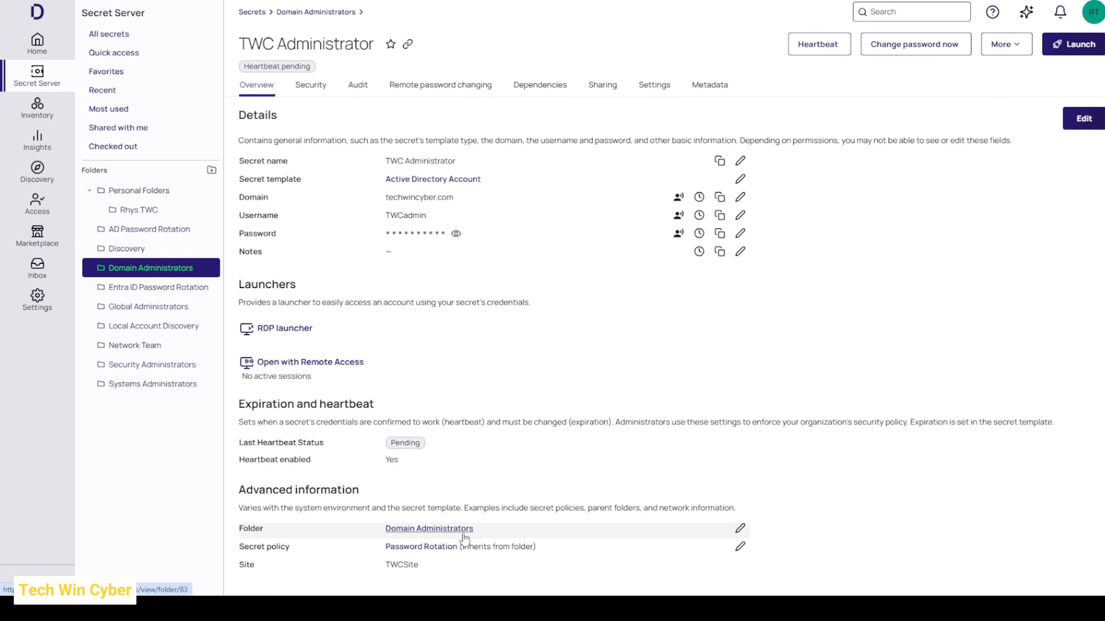
pyautogui.tripleClick(496, 547)
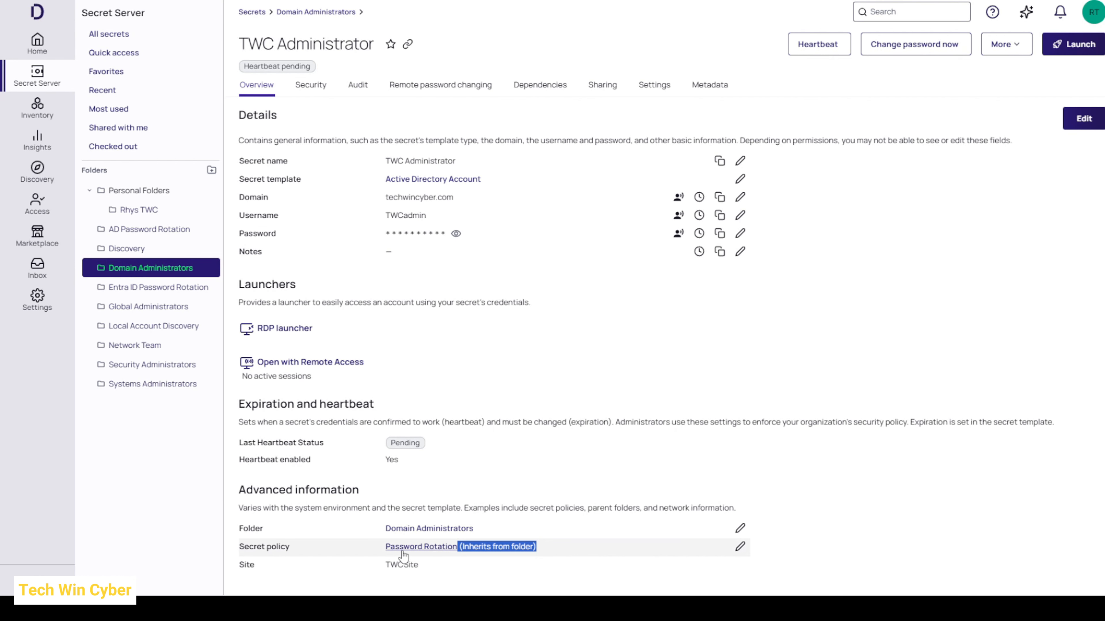
pyautogui.click(487, 546)
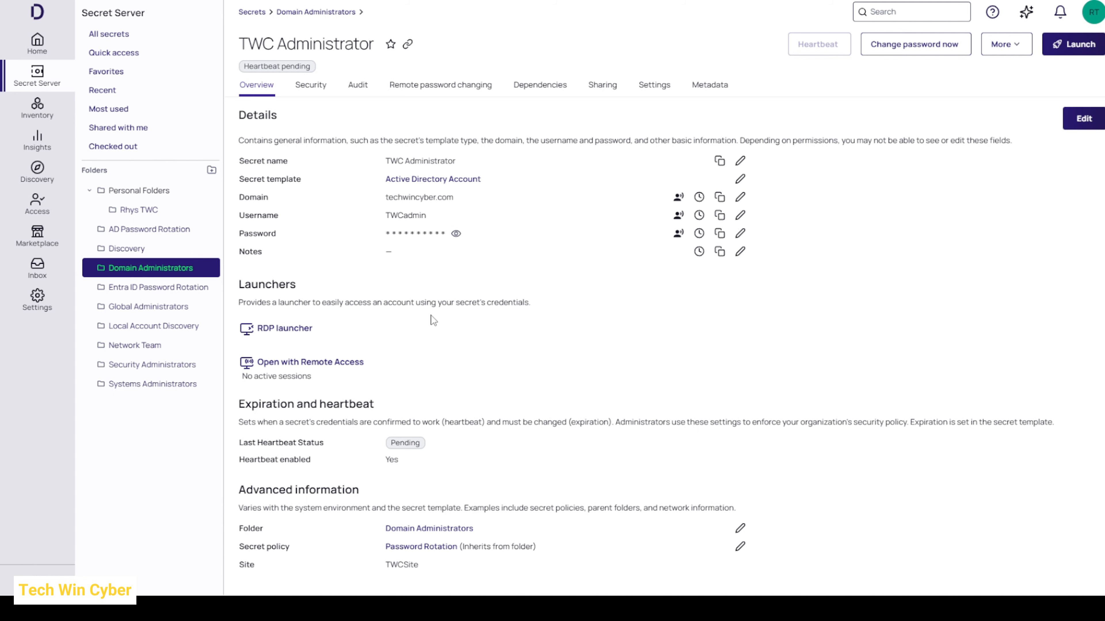
# Step: Queue an immediate password change with a randomly generated next password for the new AD user secret in the AD Password Rotation folder
pyautogui.click(156, 235)
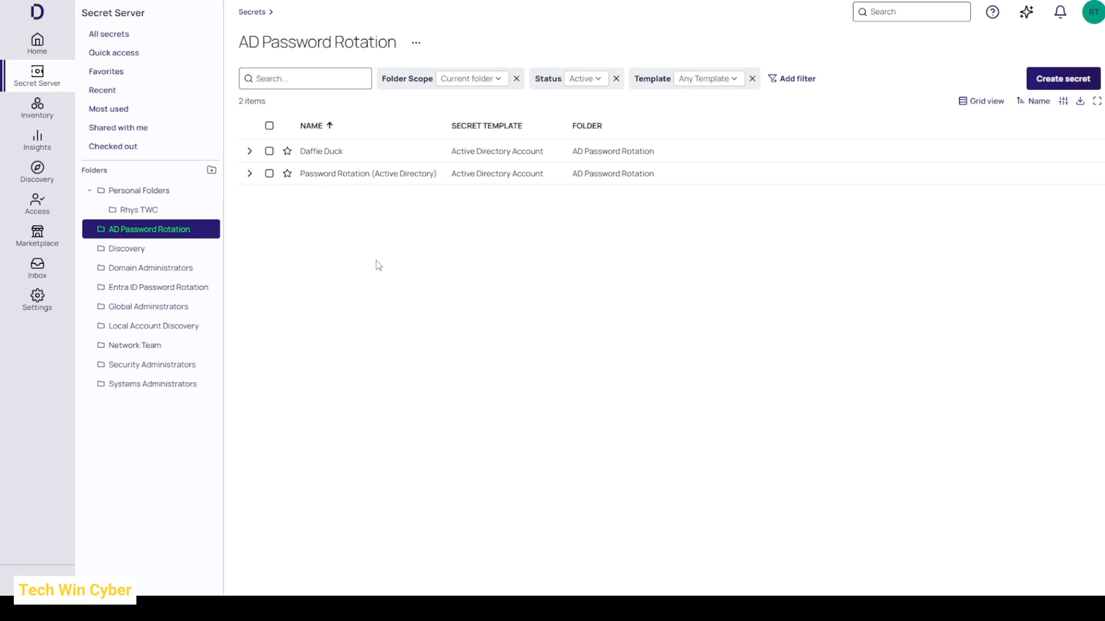
pyautogui.click(320, 151)
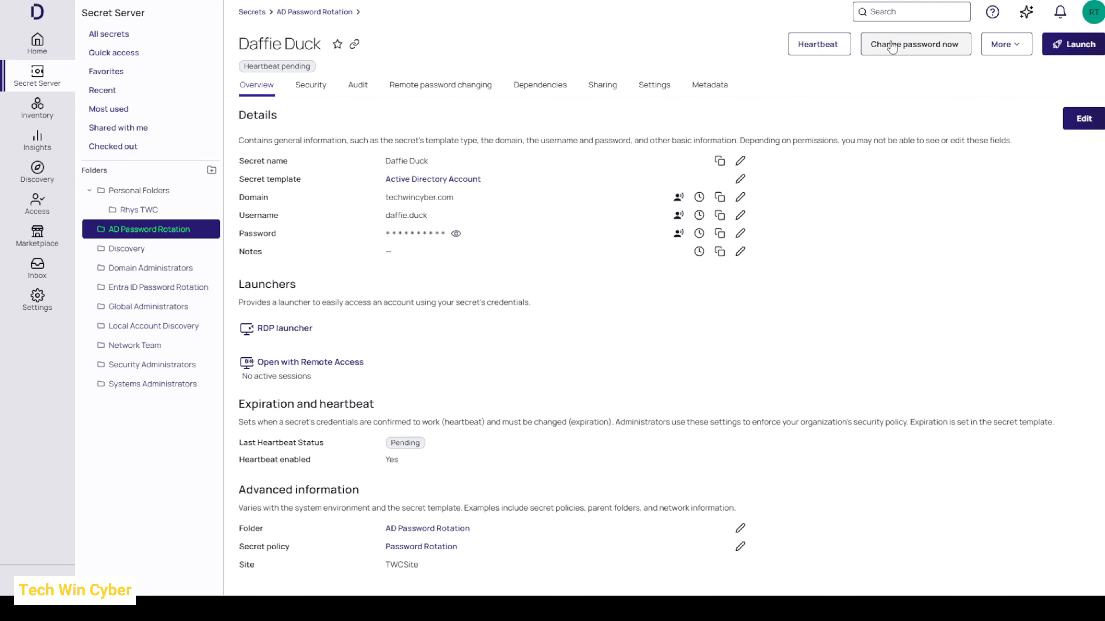
pyautogui.click(913, 45)
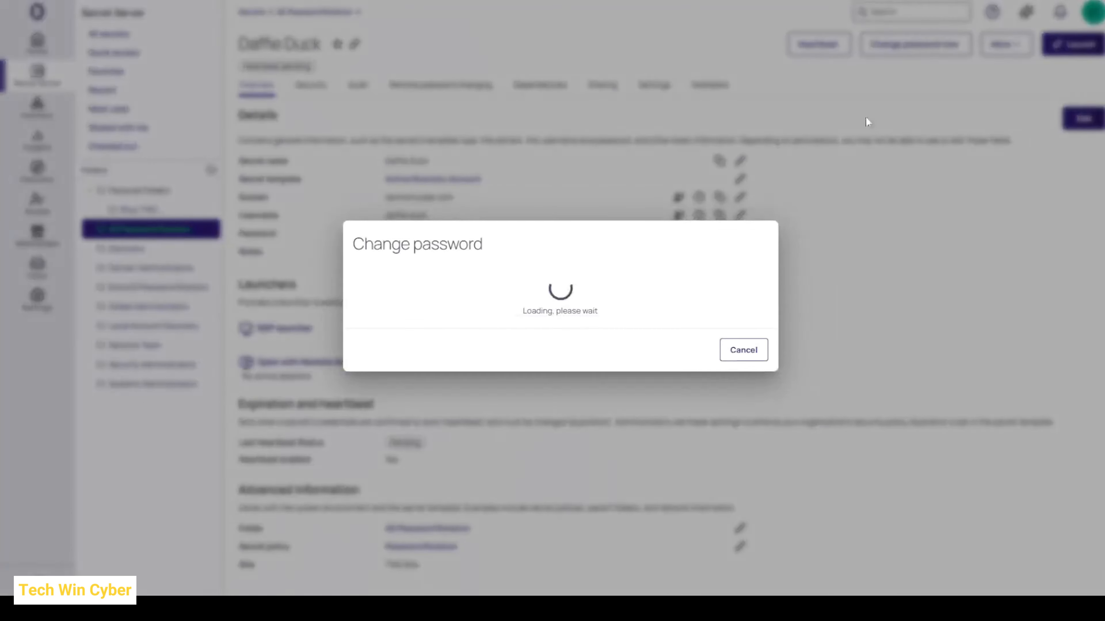
pyautogui.click(722, 361)
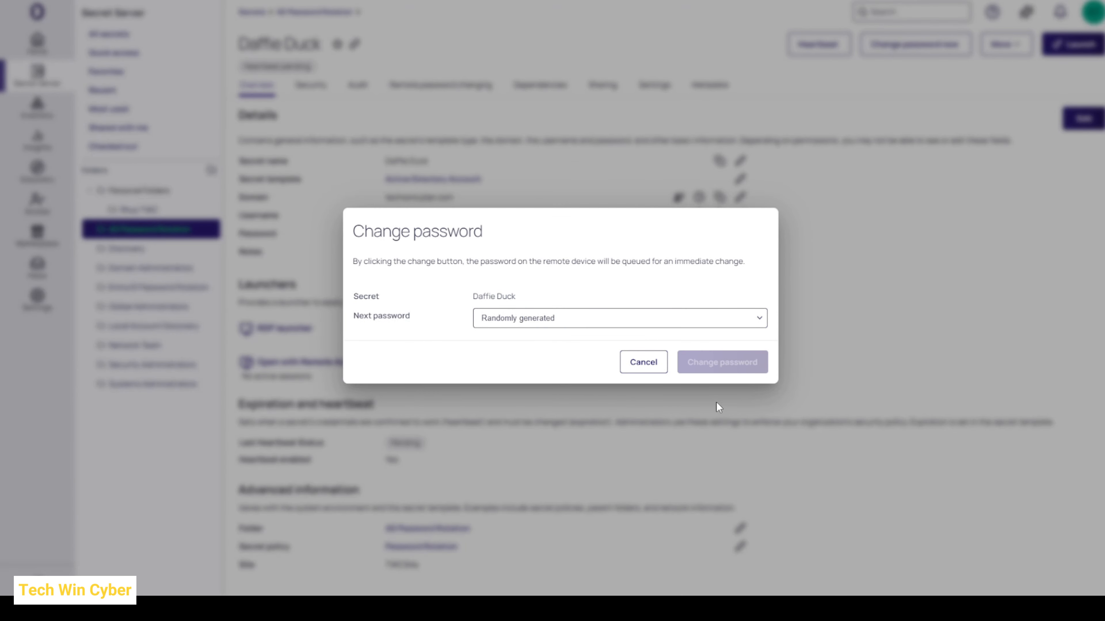